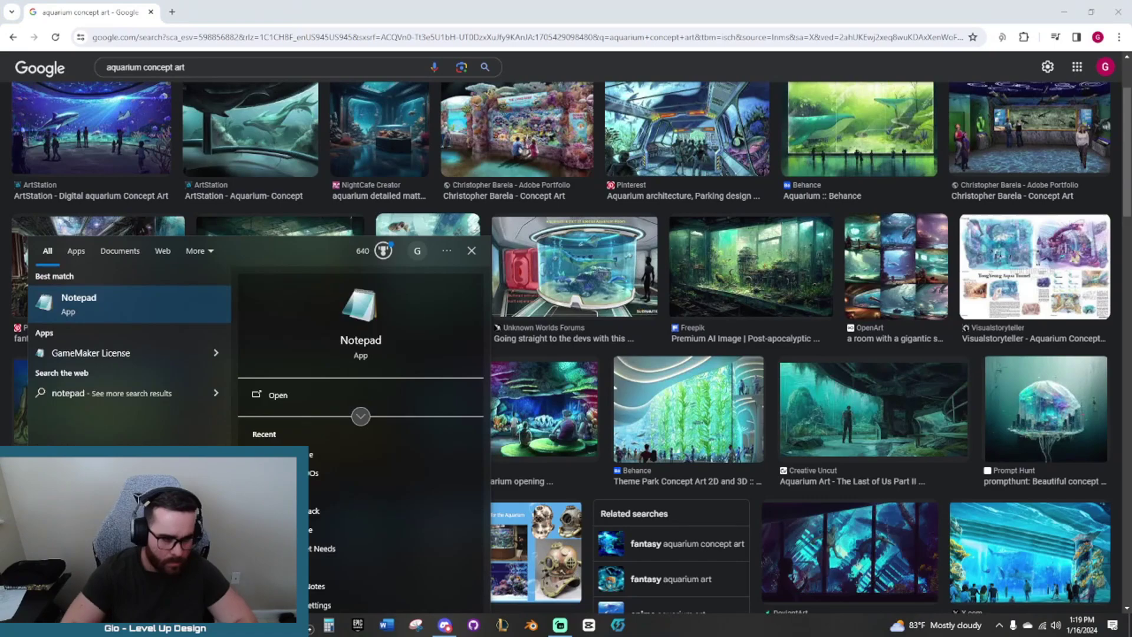
Open a blank Notepad document and tile it side by side with the browser window.
{"action": "key", "text": "Return"}
{"action": "left_click_drag", "start_coordinate": [472, 11], "coordinate": [2, 24]}
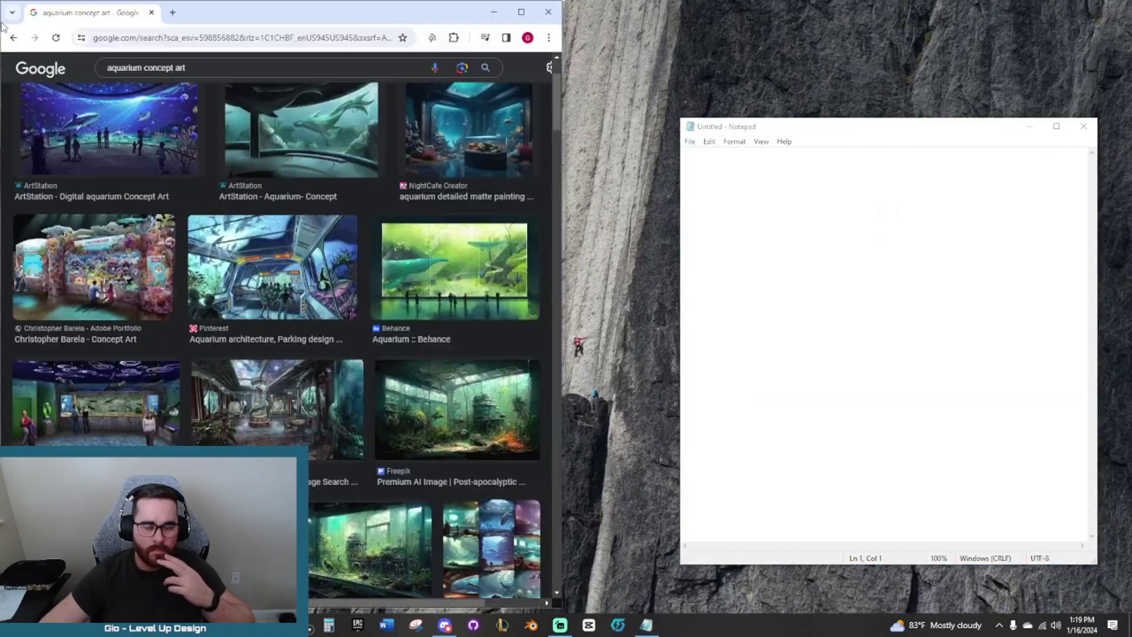
{"action": "left_click", "coordinate": [849, 283]}
Browse the aquarium concept art results and preview the ArtStation Paleo-Aquarium exhibit images.
{"action": "scroll", "coordinate": [359, 230], "scroll_direction": "up", "scroll_amount": 2}
{"action": "scroll", "coordinate": [330, 266], "scroll_direction": "down", "scroll_amount": 4}
{"action": "scroll", "coordinate": [303, 296], "scroll_direction": "down", "scroll_amount": 4}
{"action": "left_click", "coordinate": [447, 321]}
{"action": "scroll", "coordinate": [447, 321], "scroll_direction": "down", "scroll_amount": 7}
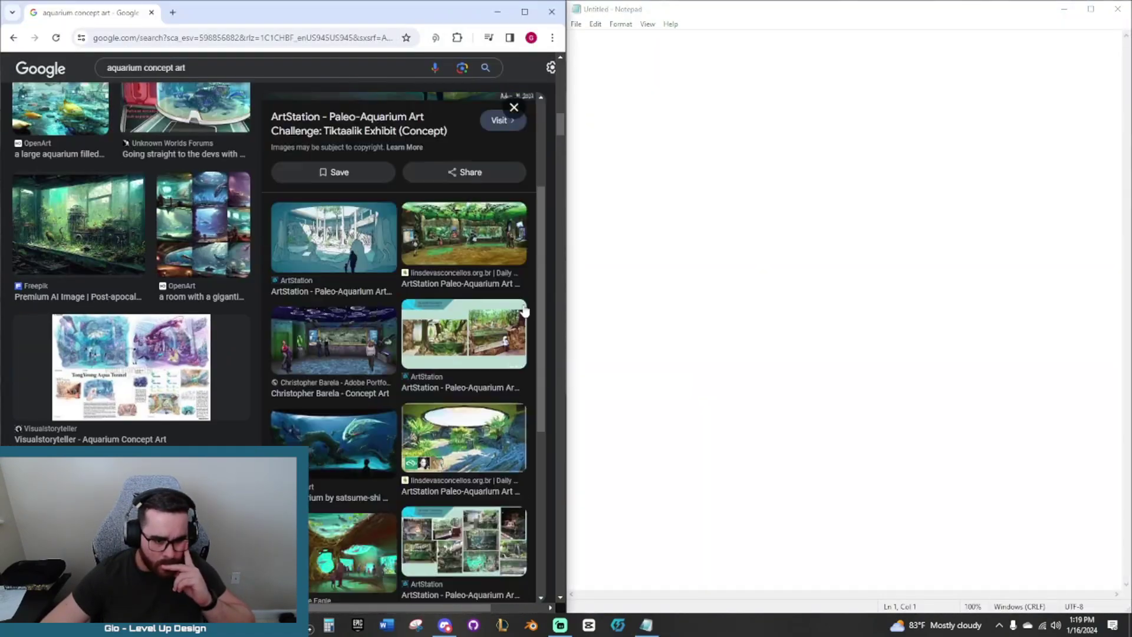
{"action": "left_click", "coordinate": [478, 338]}
{"action": "scroll", "coordinate": [466, 295], "scroll_direction": "up", "scroll_amount": 1}
Refine the image search with "topdown" and "map" to read "aquarium map topdown concept art".
{"action": "left_click", "coordinate": [142, 67]}
{"action": "type", "text": "topdown"}
{"action": "key", "text": "Return"}
{"action": "scroll", "coordinate": [407, 257], "scroll_direction": "down", "scroll_amount": 10}
{"action": "scroll", "coordinate": [407, 273], "scroll_direction": "up", "scroll_amount": 10}
{"action": "left_click", "coordinate": [147, 80]}
{"action": "type", "text": "map"}
{"action": "key", "text": "Return"}
Preview the Pokémon gym, Pittsburgh Zoo map and aquarium skyscraper images, and open the OpenArt skyscraper page in a new tab.
{"action": "left_click", "coordinate": [470, 302]}
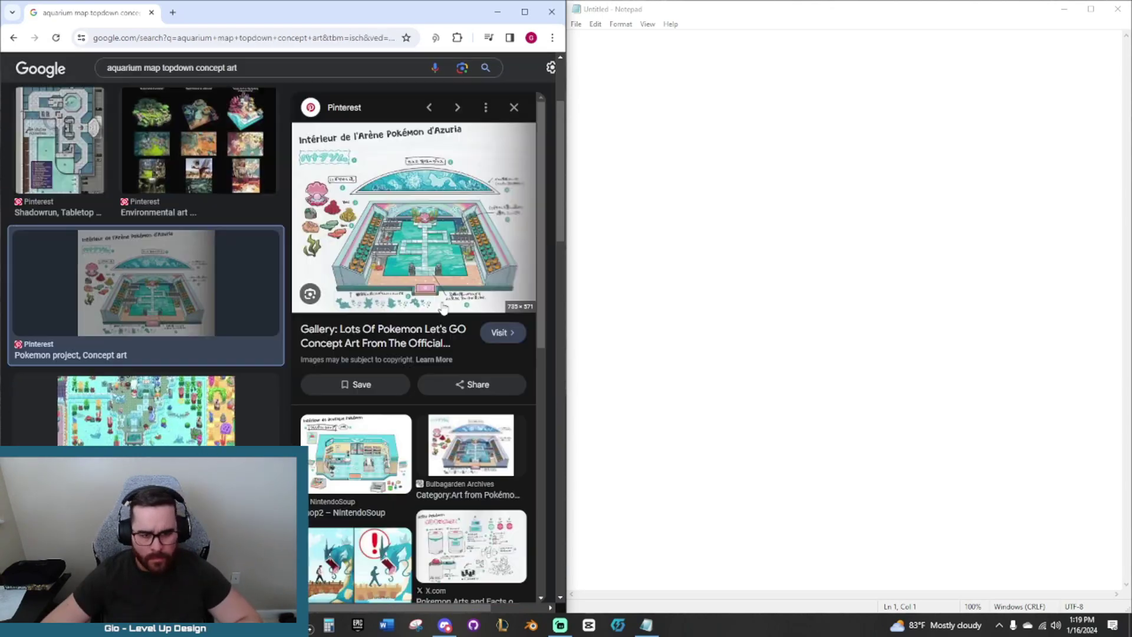
{"action": "left_click", "coordinate": [199, 140]}
{"action": "scroll", "coordinate": [89, 266], "scroll_direction": "down", "scroll_amount": 5}
{"action": "left_click", "coordinate": [83, 271]}
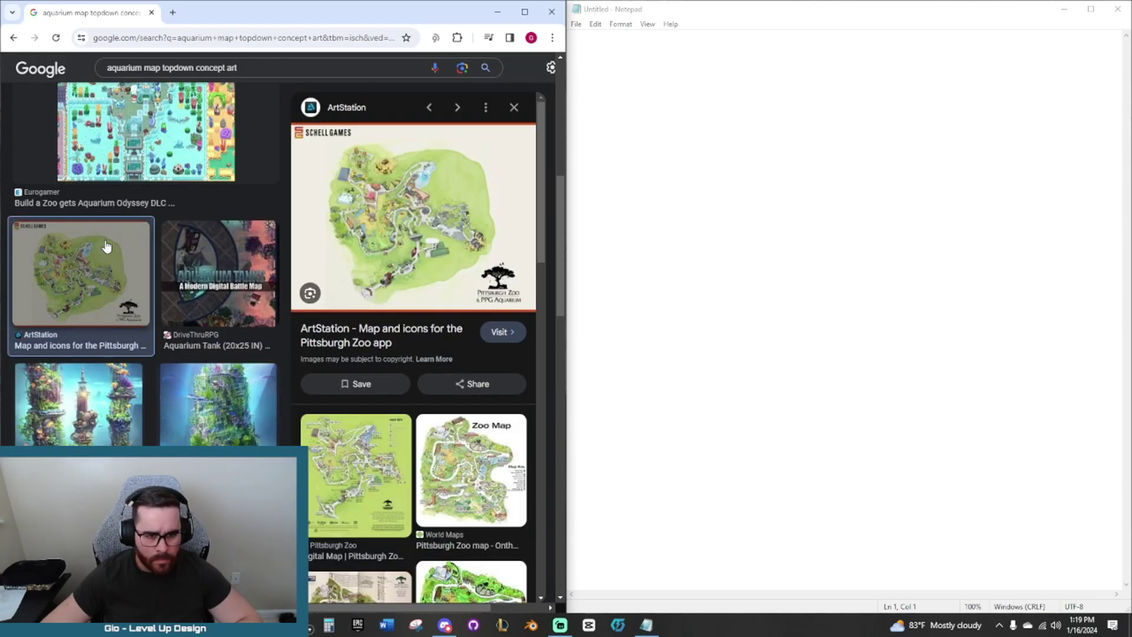
{"action": "scroll", "coordinate": [211, 312], "scroll_direction": "down", "scroll_amount": 4}
{"action": "scroll", "coordinate": [211, 312], "scroll_direction": "down", "scroll_amount": 3}
{"action": "left_click", "coordinate": [100, 320]}
{"action": "scroll", "coordinate": [245, 259], "scroll_direction": "up", "scroll_amount": 6}
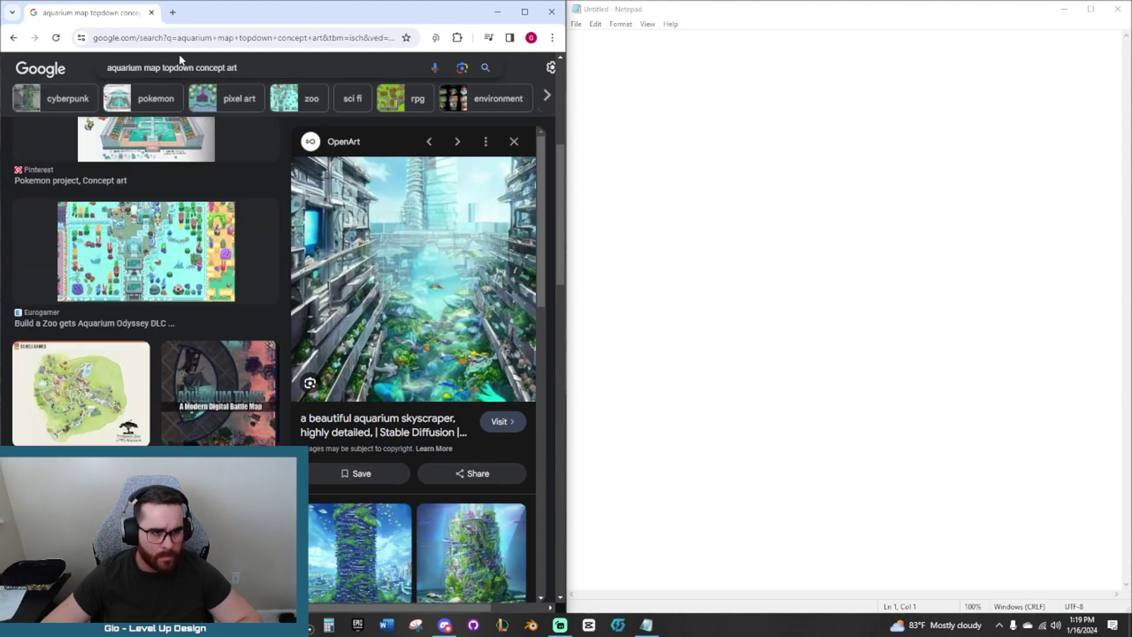
{"action": "right_click", "coordinate": [397, 354]}
Search the web for "largest aquarium in the world".
{"action": "left_click", "coordinate": [425, 80]}
{"action": "triple_click", "coordinate": [236, 81]}
{"action": "type", "text": "largest aquarium in the world"}
{"action": "key", "text": "Return"}
Copy the aquarium name from the answer and search images for "Chimelong Ocean Kingdom map".
{"action": "triple_click", "coordinate": [177, 173]}
{"action": "key", "text": "ctrl+c"}
{"action": "triple_click", "coordinate": [236, 80]}
{"action": "key", "text": "ctrl+v"}
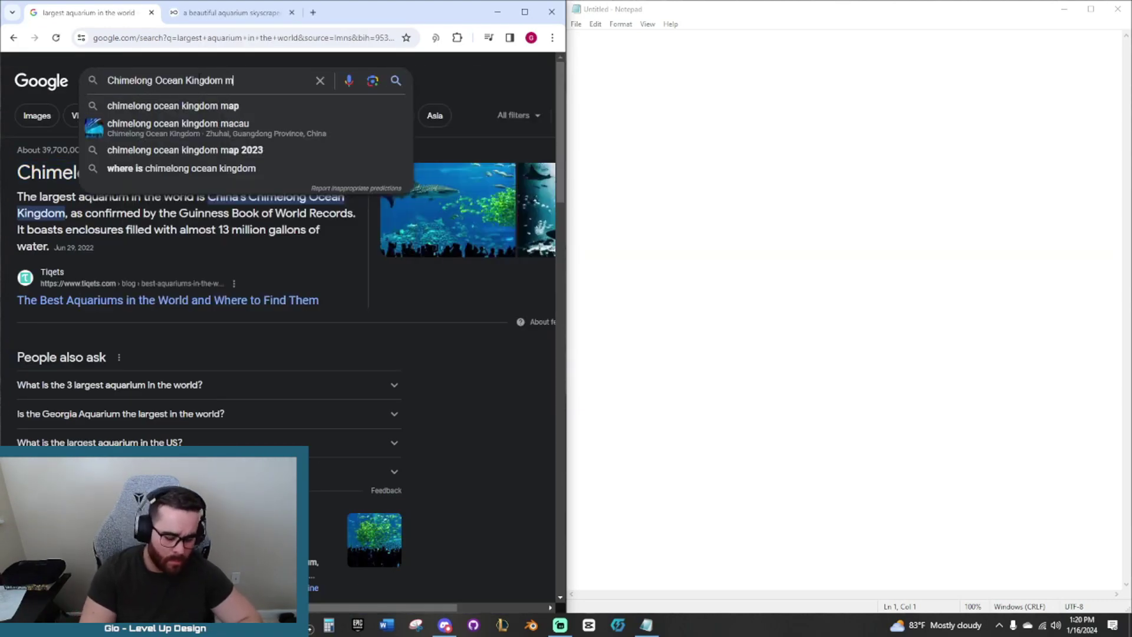
{"action": "type", "text": "map"}
{"action": "key", "text": "Return"}
{"action": "left_click", "coordinate": [38, 118]}
Open the Klook page for the Chimelong map in a new tab and check the OpenArt skyscraper page.
{"action": "left_click", "coordinate": [190, 147]}
{"action": "left_click", "coordinate": [420, 257]}
{"action": "left_click", "coordinate": [365, 12]}
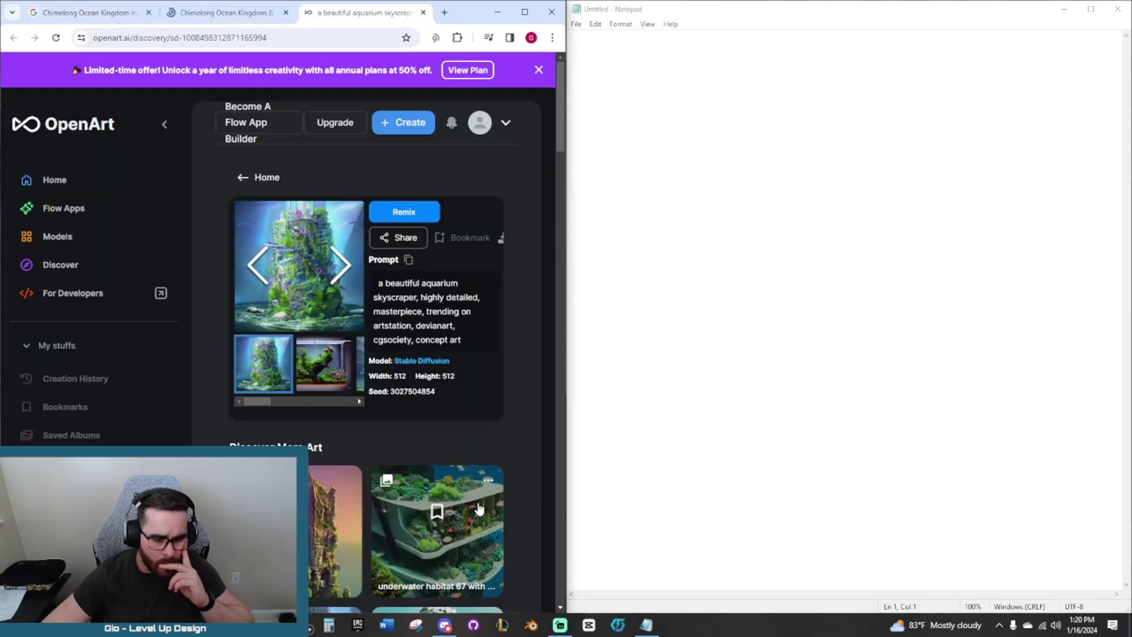
Look through the photos on the Klook Chimelong Ocean Kingdom page.
{"action": "left_click", "coordinate": [233, 13]}
{"action": "left_click", "coordinate": [517, 354]}
{"action": "scroll", "coordinate": [415, 338], "scroll_direction": "down", "scroll_amount": 15}
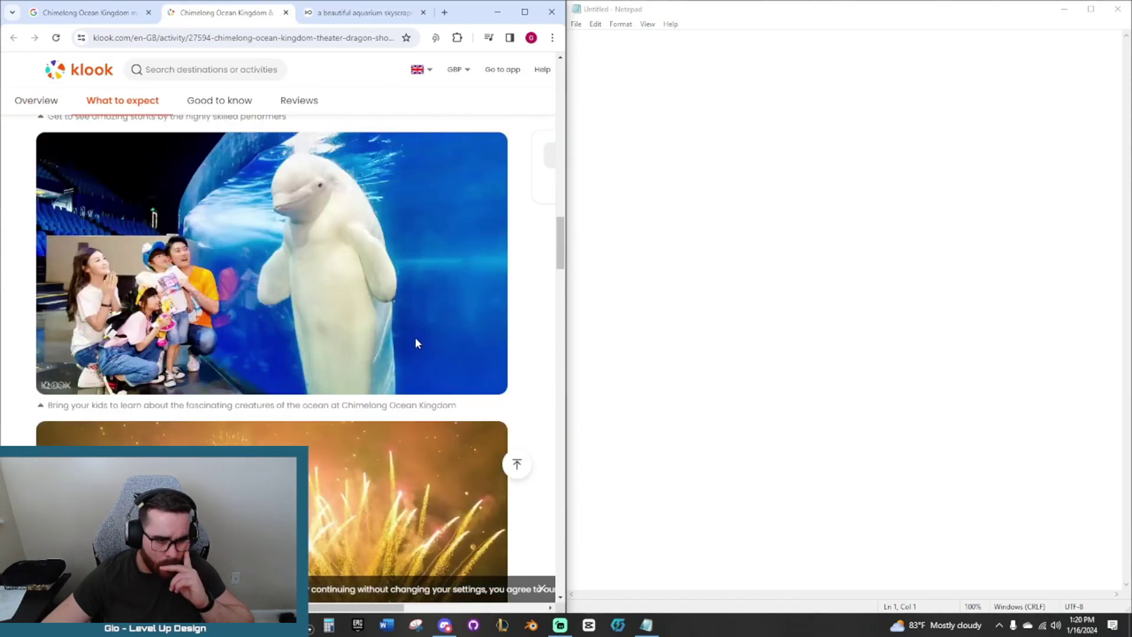
{"action": "scroll", "coordinate": [403, 349], "scroll_direction": "up", "scroll_amount": 14}
{"action": "scroll", "coordinate": [404, 348], "scroll_direction": "up", "scroll_amount": 5}
{"action": "left_click", "coordinate": [508, 328]}
{"action": "left_click", "coordinate": [529, 328]}
{"action": "left_click", "coordinate": [341, 104]}
Return to the Chimelong map image results and preview the ResearchGate park layout map.
{"action": "key", "text": "ctrl+shift+Tab"}
{"action": "scroll", "coordinate": [273, 303], "scroll_direction": "up", "scroll_amount": 2}
{"action": "left_click", "coordinate": [66, 242]}
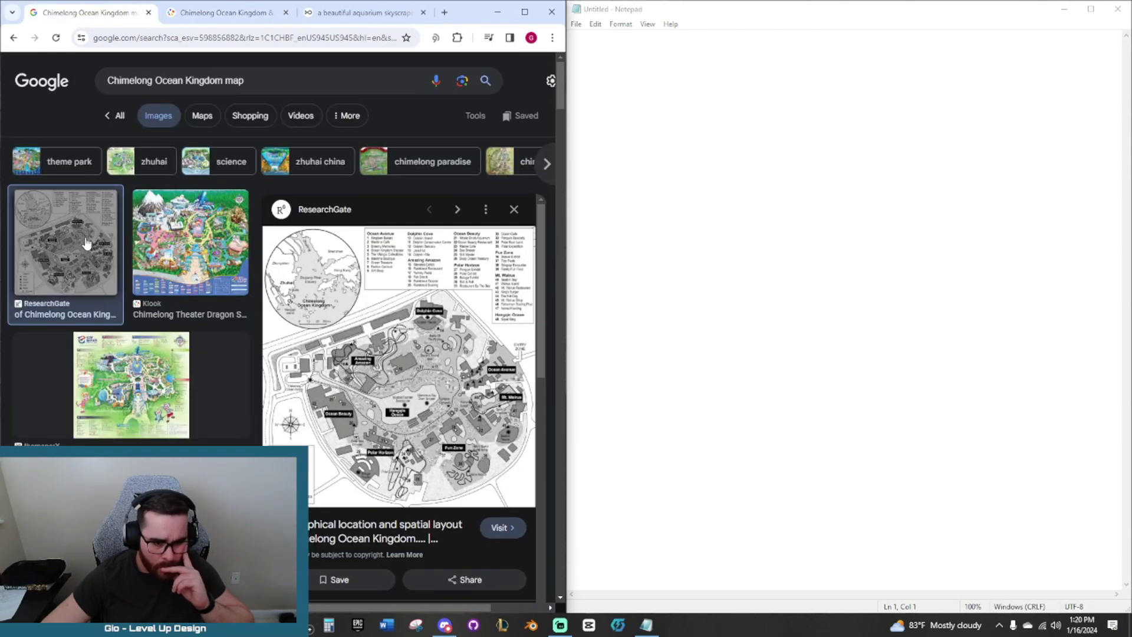
Search for "syndey australia aquarium" and show all web results.
{"action": "left_click", "coordinate": [156, 71]}
{"action": "type", "text": "syndey australia "}
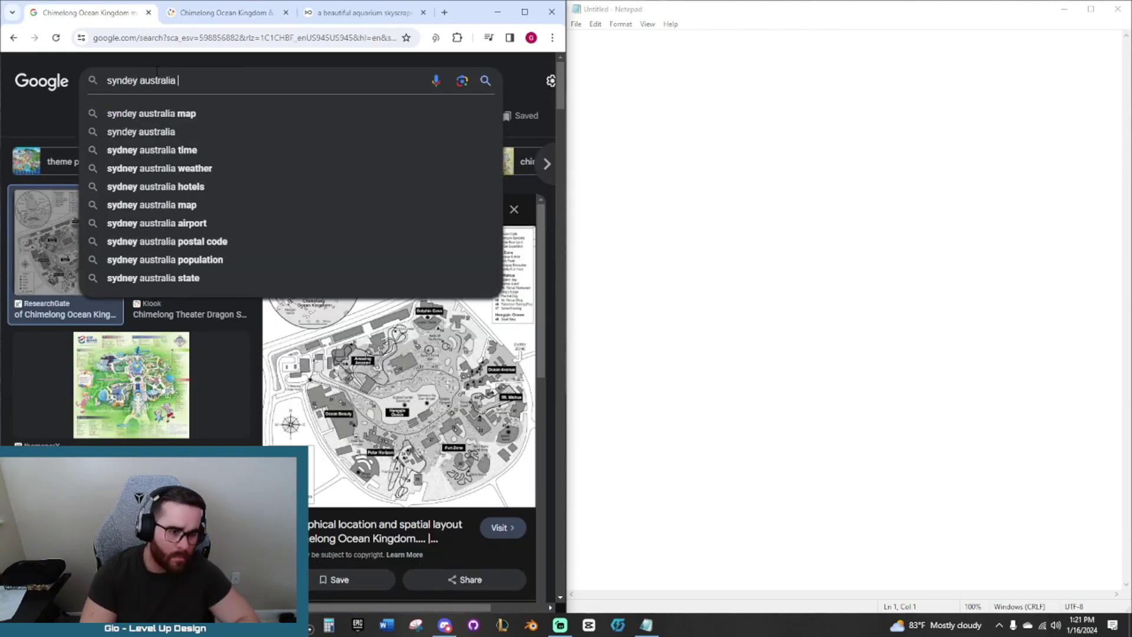
{"action": "type", "text": "aquarium"}
{"action": "key", "text": "Return"}
{"action": "left_click", "coordinate": [113, 114]}
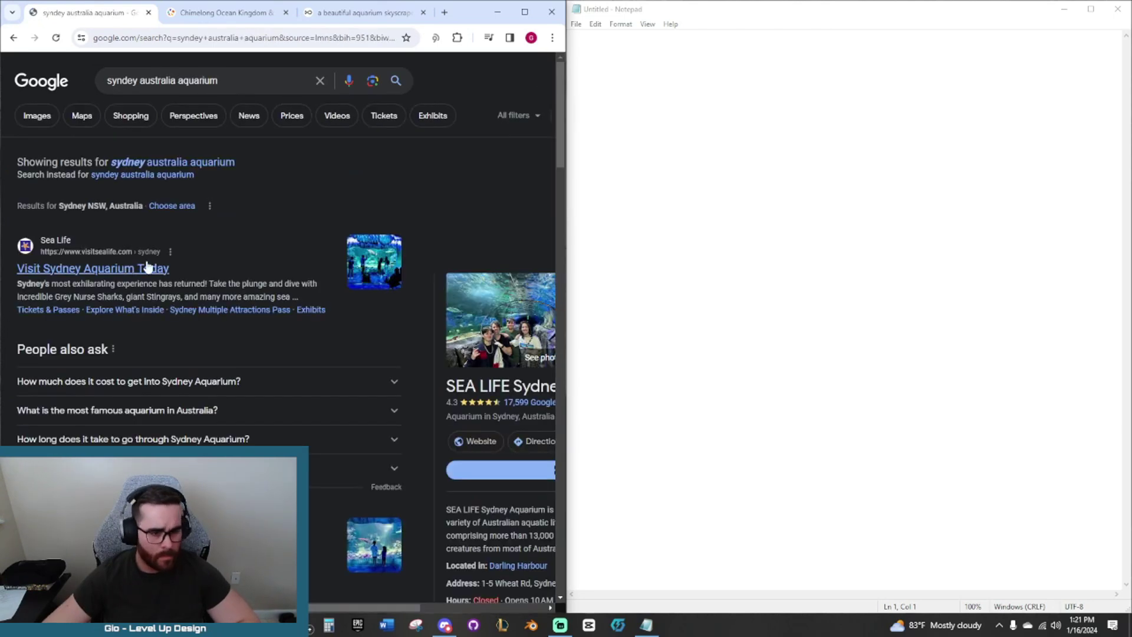
View the SEA LIFE Sydney Aquarium photos, check the image results, and enlarge the browser window.
{"action": "left_click", "coordinate": [509, 305]}
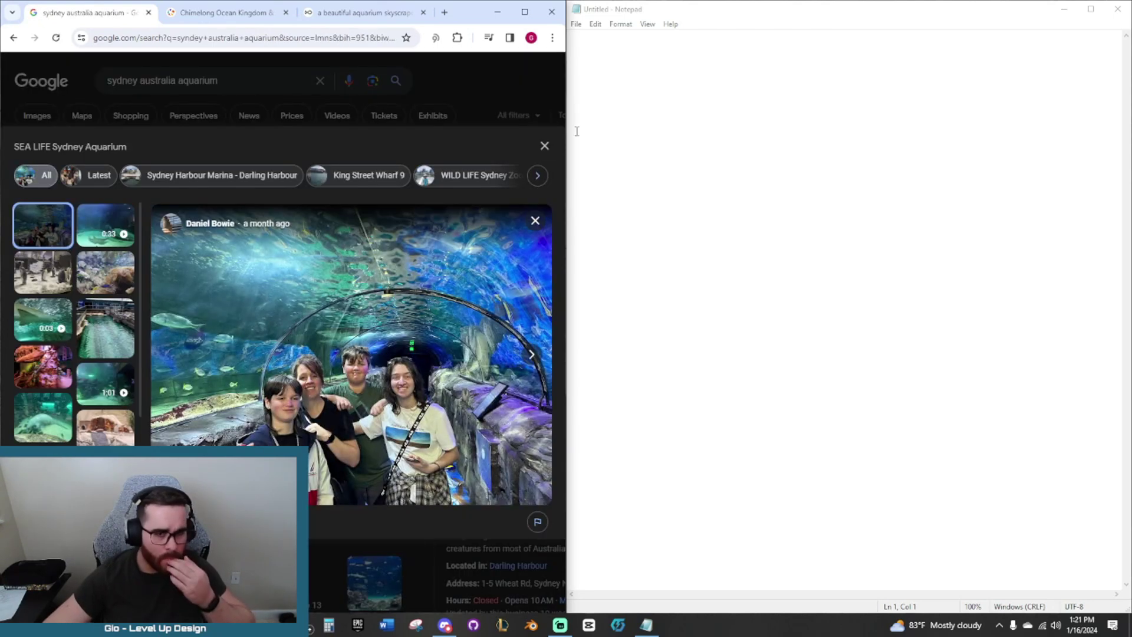
{"action": "key", "text": "Escape"}
{"action": "left_click", "coordinate": [37, 115]}
{"action": "left_click", "coordinate": [114, 115]}
{"action": "left_click", "coordinate": [525, 12]}
{"action": "left_click_drag", "start_coordinate": [563, 264], "coordinate": [762, 266]}
Note in Notepad that large open rooms to see fish through glass are mixed with narrower tunnels/tubes with glass/fish overhead.
{"action": "key", "text": "alt+Tab"}
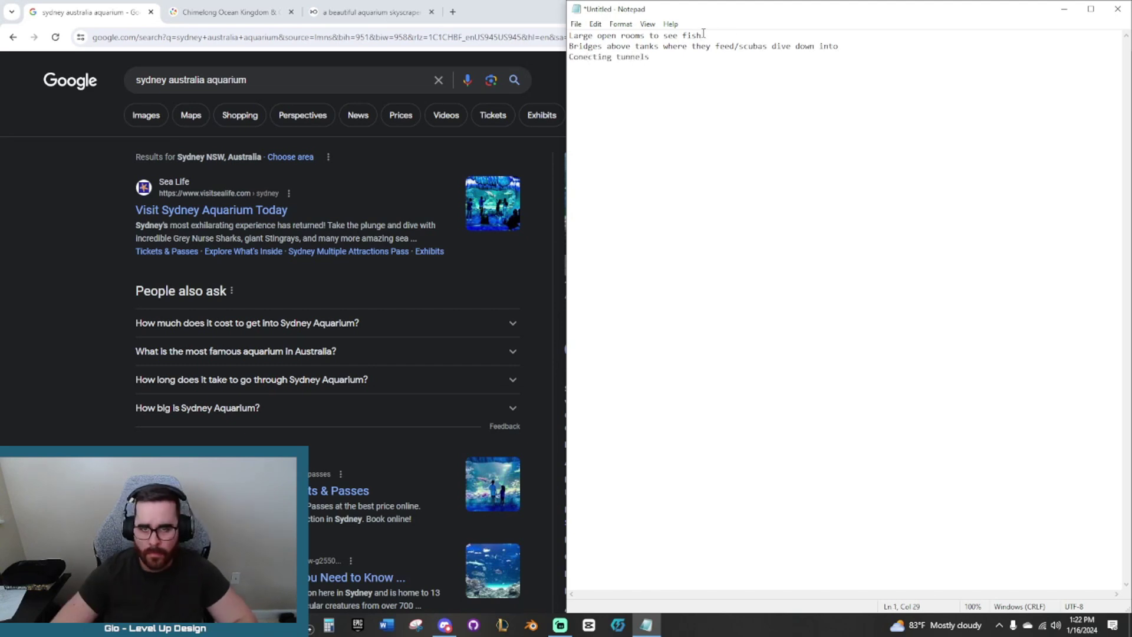
{"action": "key", "text": "BackSpace"}
{"action": "type", "text": "glass"}
{"action": "key", "text": "Return"}
{"action": "type", "text": "Mi"}
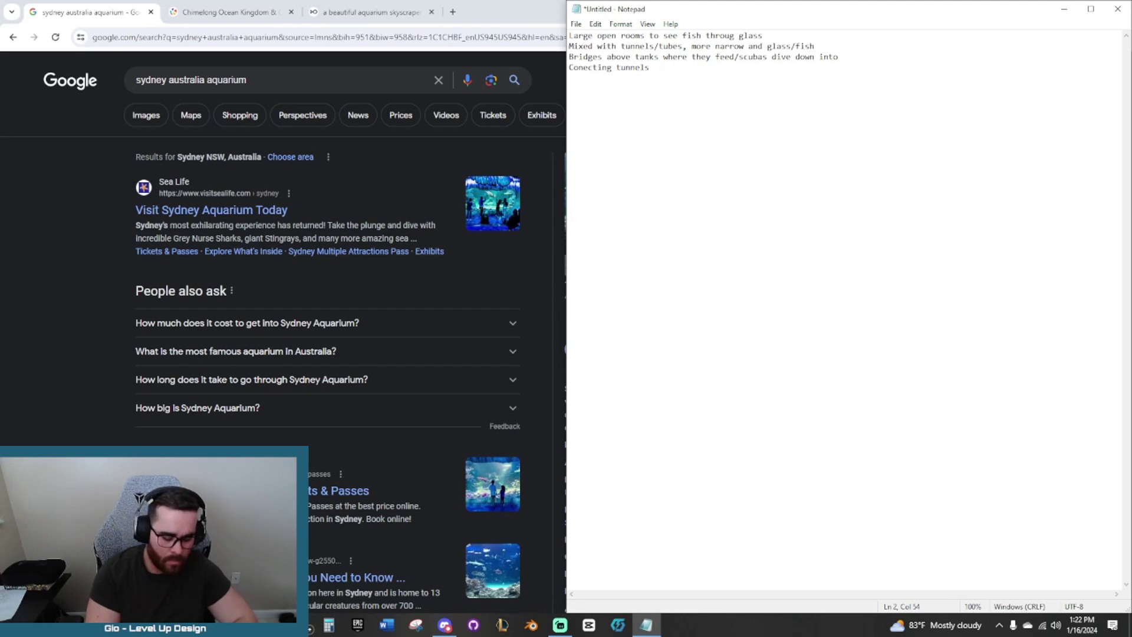
{"action": "type", "text": " overhead"}
Extend the notes with bridges for feeding fish and scubas, connecting tunnels for employees, backroom employee areas, and interactive starfish and manta areas.
{"action": "key", "text": "Return"}
{"action": "key", "text": "BackSpace"}
{"action": "key", "text": "ctrl+End"}
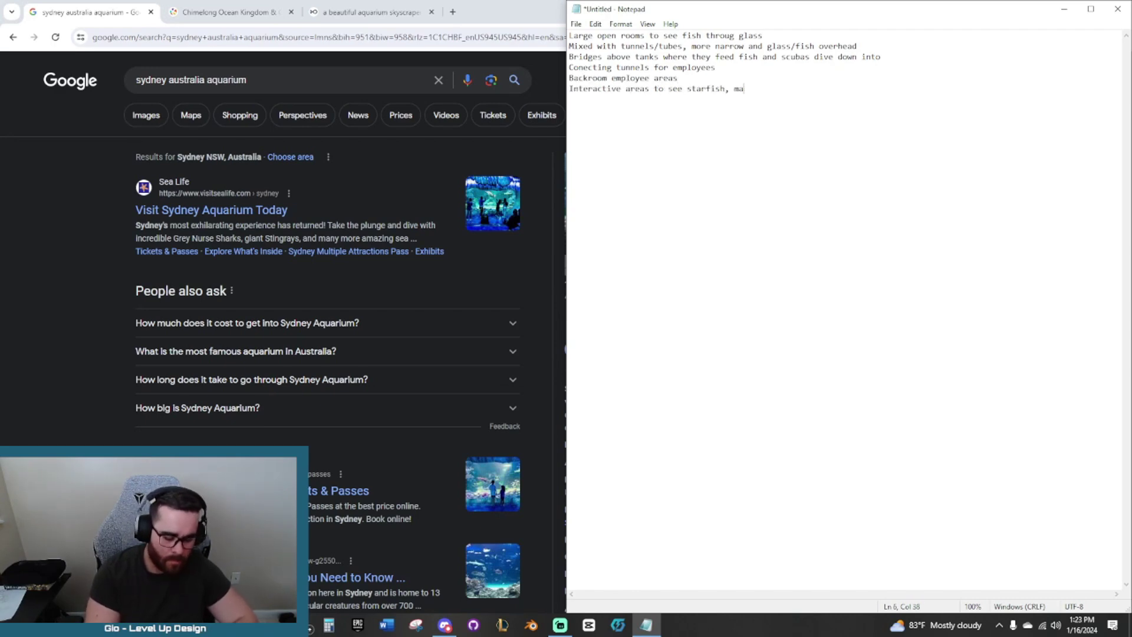
View coral and pool photos of SEA LIFE Sydney Aquarium and note "Large tank with wrapping bridge around it" in Notepad.
{"action": "key", "text": "alt+Tab"}
{"action": "left_click", "coordinate": [690, 207]}
{"action": "left_click", "coordinate": [400, 298]}
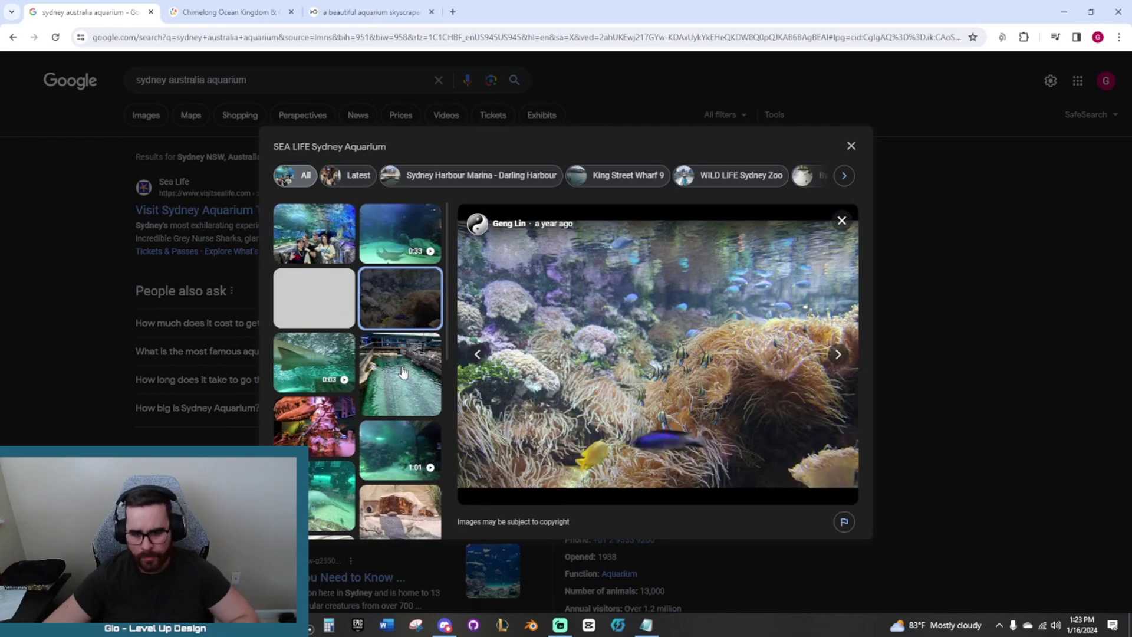
{"action": "left_click", "coordinate": [403, 372]}
{"action": "left_click", "coordinate": [646, 624]}
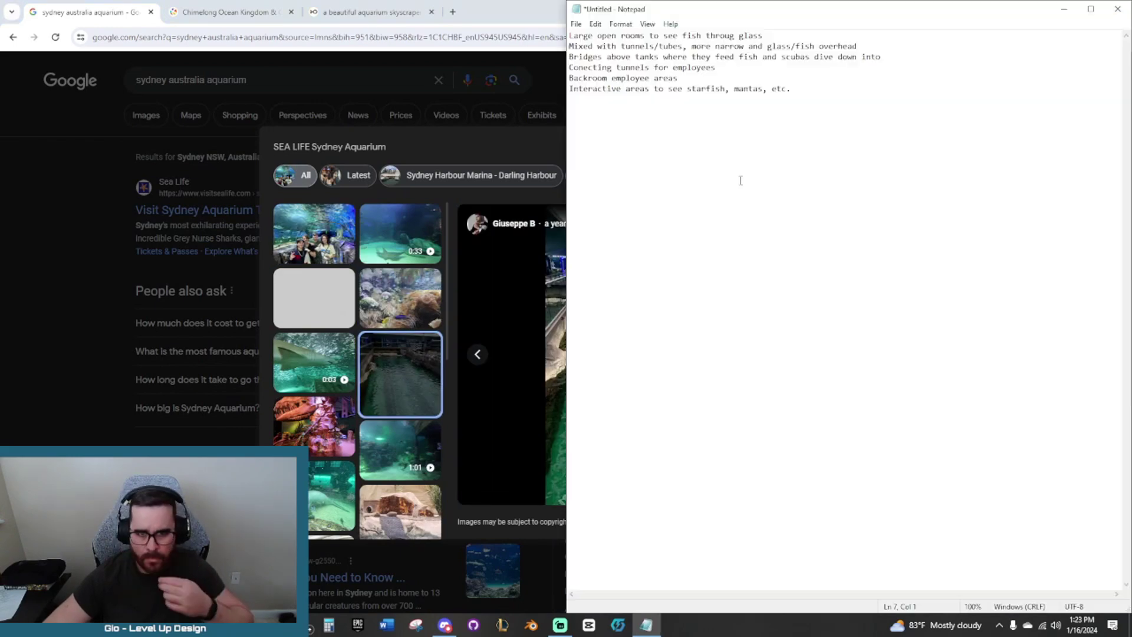
{"action": "type", "text": "Large tank with wrapping bridge around it"}
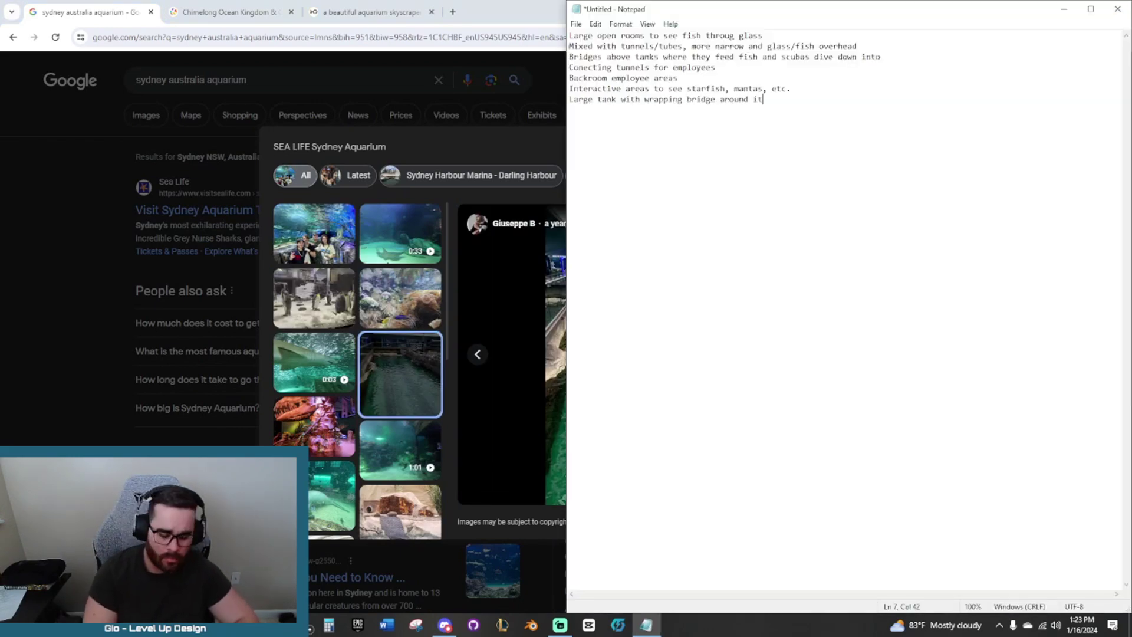
Browse more aquarium gallery photos up to the waterfront view and note "Outdoor areas as well" in Notepad.
{"action": "key", "text": "alt+Tab"}
{"action": "scroll", "coordinate": [398, 365], "scroll_direction": "down", "scroll_amount": 3}
{"action": "left_click", "coordinate": [398, 423]}
{"action": "key", "text": "Left"}
{"action": "key", "text": "Right"}
{"action": "key", "text": "alt+Tab"}
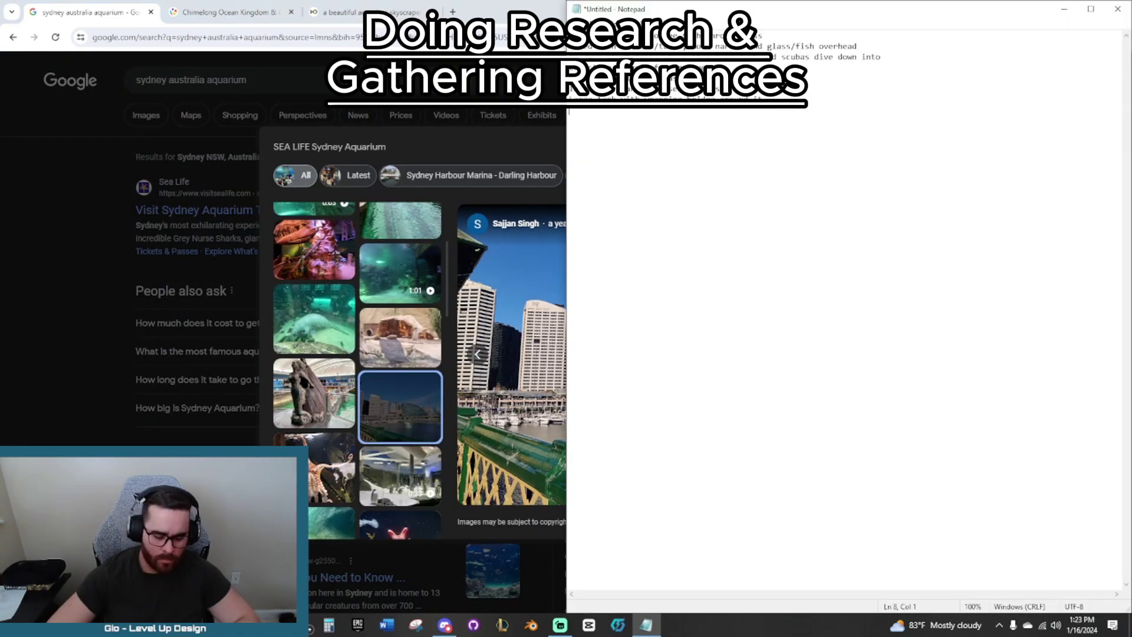
View the indoor pool, glass tunnel and purple exhibit photos, and note "Museum/Art Centers mixed among or between fihy areas".
{"action": "left_click", "coordinate": [400, 471]}
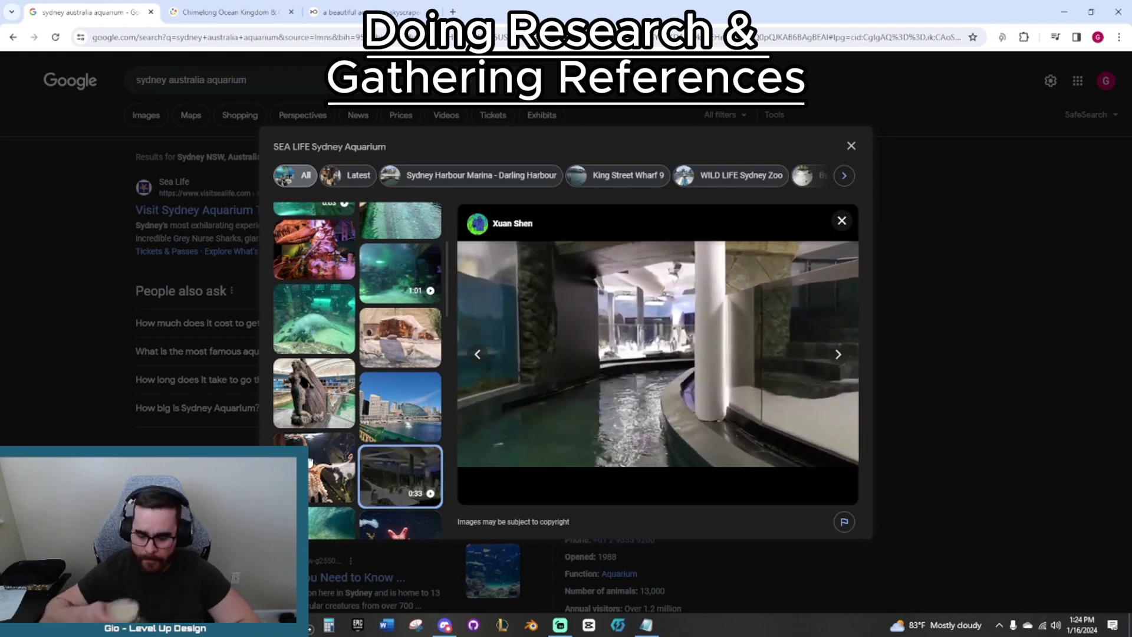
{"action": "left_click", "coordinate": [340, 440]}
{"action": "scroll", "coordinate": [372, 413], "scroll_direction": "down", "scroll_amount": 3}
{"action": "left_click", "coordinate": [399, 397]}
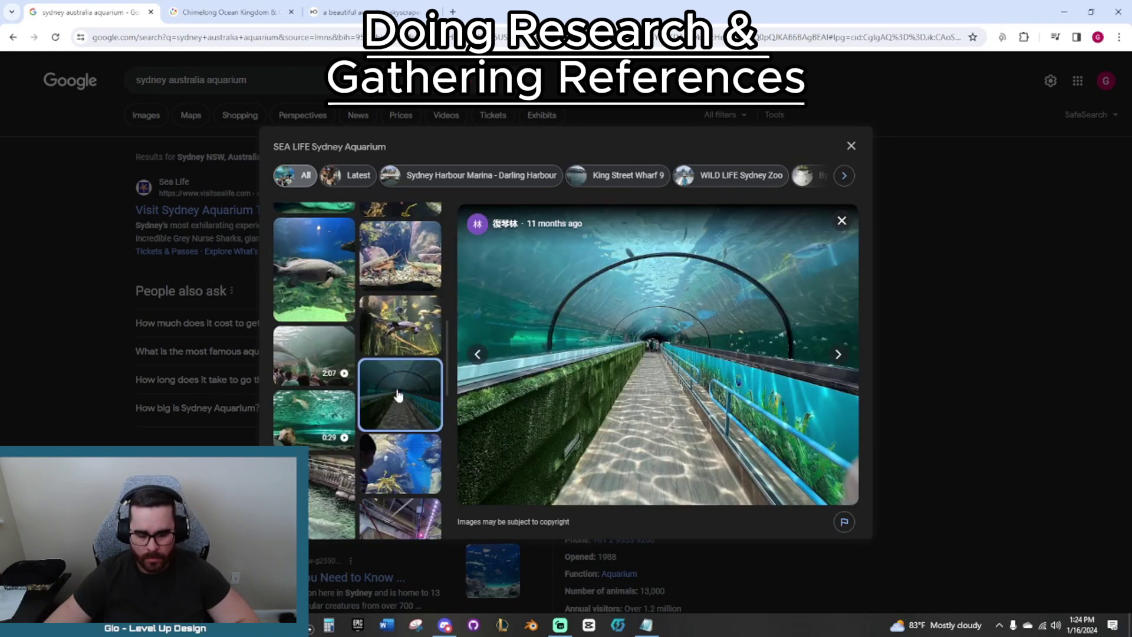
{"action": "left_click", "coordinate": [314, 417]}
{"action": "scroll", "coordinate": [377, 383], "scroll_direction": "down", "scroll_amount": 2}
{"action": "left_click", "coordinate": [401, 345]}
{"action": "left_click", "coordinate": [418, 434]}
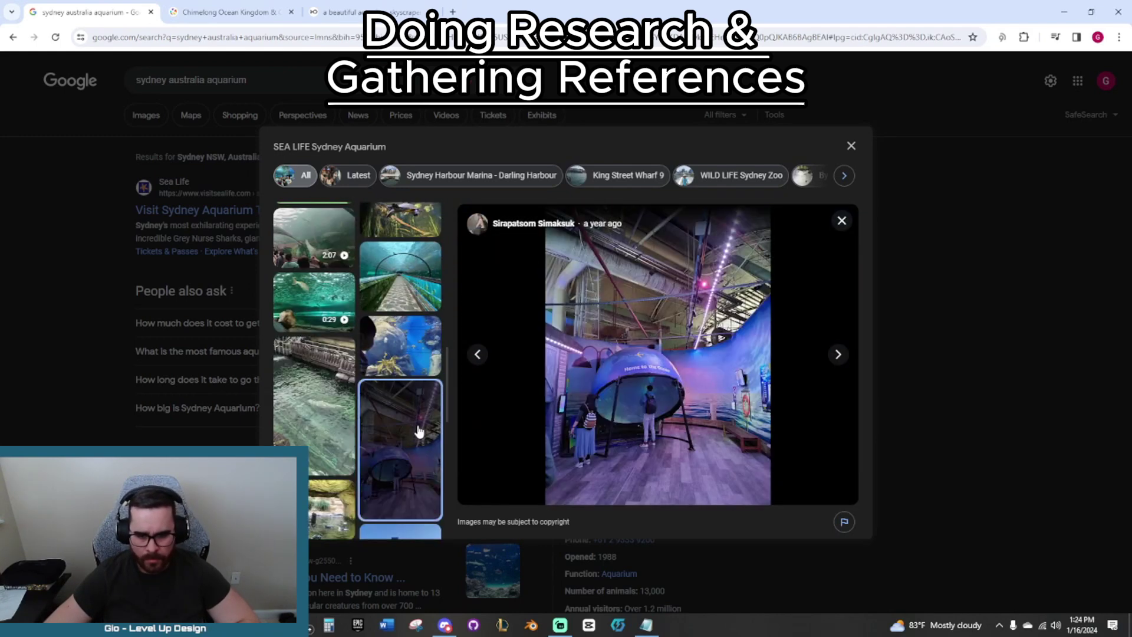
{"action": "left_click", "coordinate": [646, 626]}
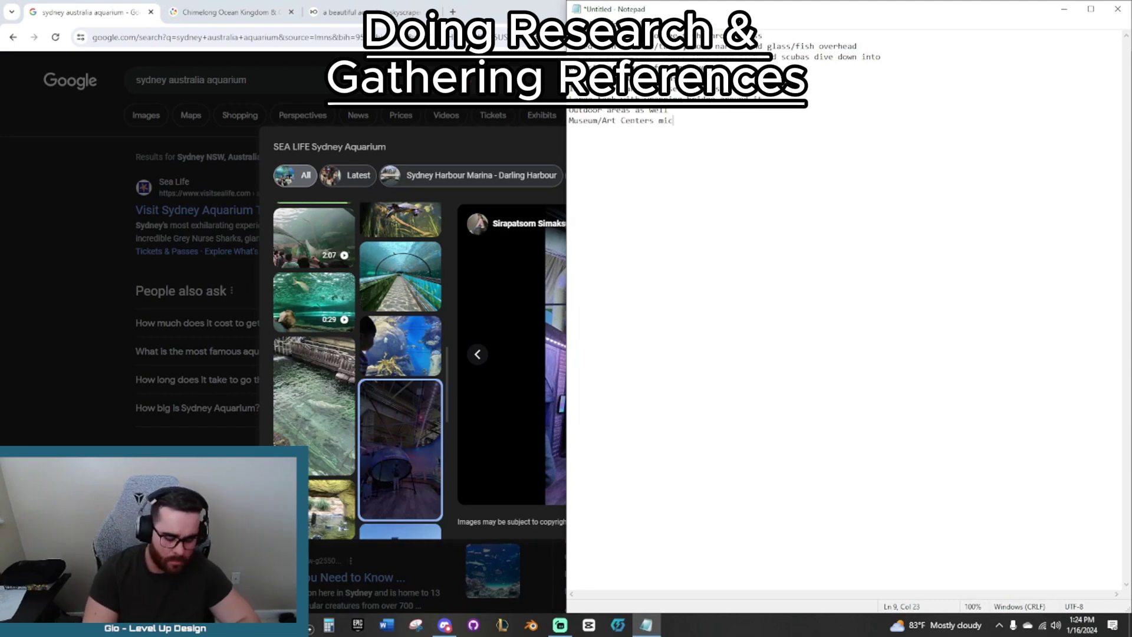
Examine further gallery photos of the aquarium's exhibits, including the penguin enclosure beside the water channel.
{"action": "left_click", "coordinate": [314, 472]}
{"action": "scroll", "coordinate": [356, 444], "scroll_direction": "down", "scroll_amount": 1}
{"action": "left_click", "coordinate": [400, 448]}
{"action": "scroll", "coordinate": [378, 436], "scroll_direction": "down", "scroll_amount": 2}
{"action": "left_click", "coordinate": [396, 407]}
{"action": "left_click", "coordinate": [315, 463]}
{"action": "scroll", "coordinate": [319, 354], "scroll_direction": "down", "scroll_amount": 2}
{"action": "left_click", "coordinate": [309, 298]}
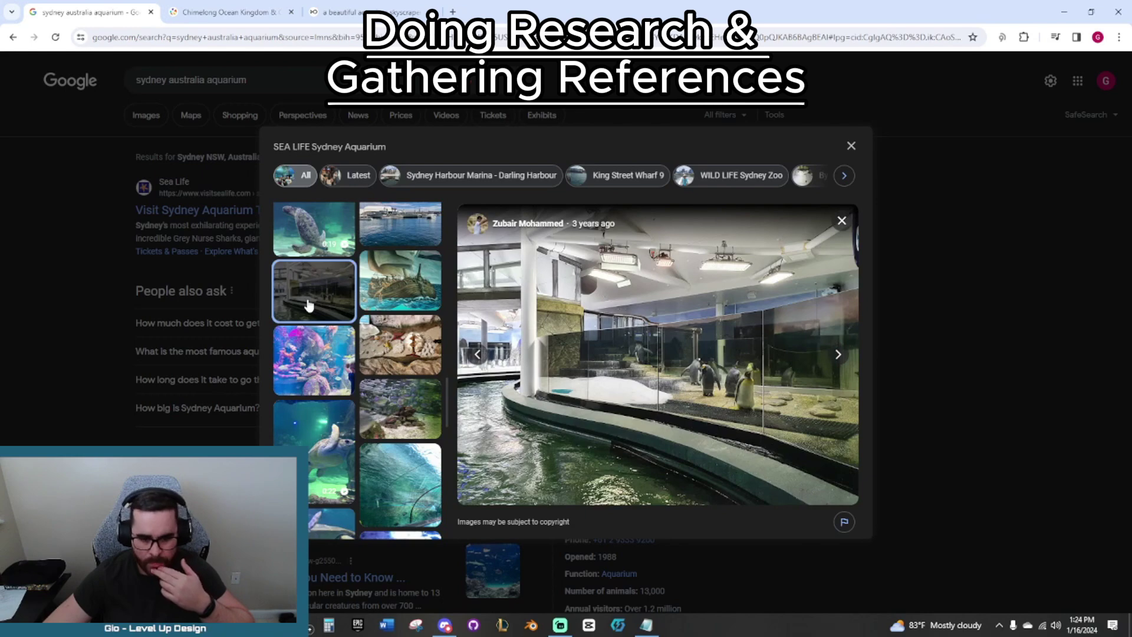
View the gallery photos up to the harbour pier and note "Potentially near a marina?" in Notepad.
{"action": "scroll", "coordinate": [354, 325], "scroll_direction": "down", "scroll_amount": 2}
{"action": "left_click", "coordinate": [377, 248]}
{"action": "left_click", "coordinate": [353, 313]}
{"action": "scroll", "coordinate": [362, 318], "scroll_direction": "down", "scroll_amount": 2}
{"action": "left_click", "coordinate": [410, 280]}
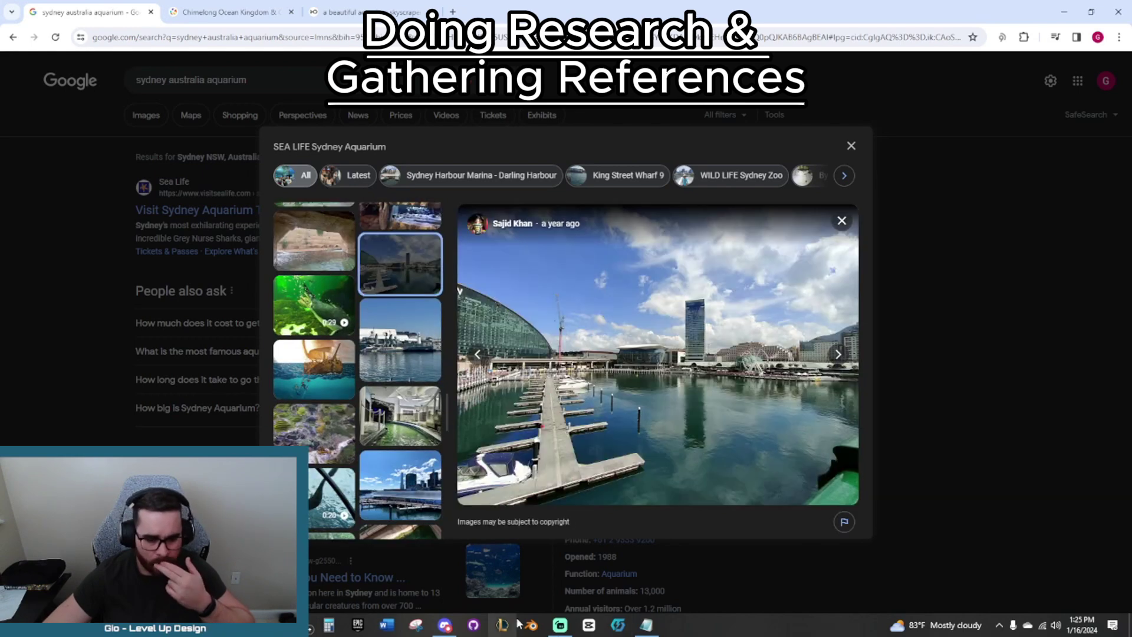
{"action": "left_click", "coordinate": [647, 625]}
{"action": "type", "text": "Potent"}
Study the building, ship mural and boardwalk photos in the gallery and note "Lots of glass materials" in Notepad.
{"action": "left_click", "coordinate": [401, 416]}
{"action": "left_click", "coordinate": [400, 486]}
{"action": "scroll", "coordinate": [358, 365], "scroll_direction": "down", "scroll_amount": 3}
{"action": "left_click", "coordinate": [400, 460]}
{"action": "left_click", "coordinate": [307, 406]}
{"action": "scroll", "coordinate": [363, 396], "scroll_direction": "down", "scroll_amount": 3}
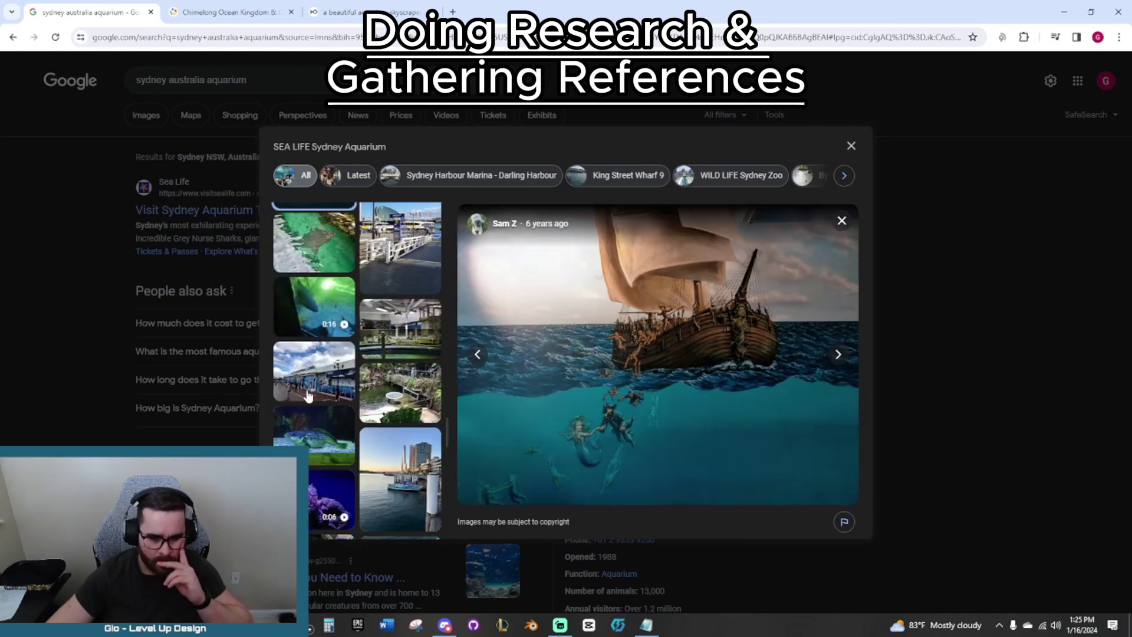
{"action": "left_click", "coordinate": [418, 385]}
{"action": "scroll", "coordinate": [419, 385], "scroll_direction": "down", "scroll_amount": 2}
{"action": "left_click", "coordinate": [401, 360]}
{"action": "left_click", "coordinate": [400, 331]}
{"action": "left_click", "coordinate": [329, 366]}
{"action": "left_click", "coordinate": [646, 626]}
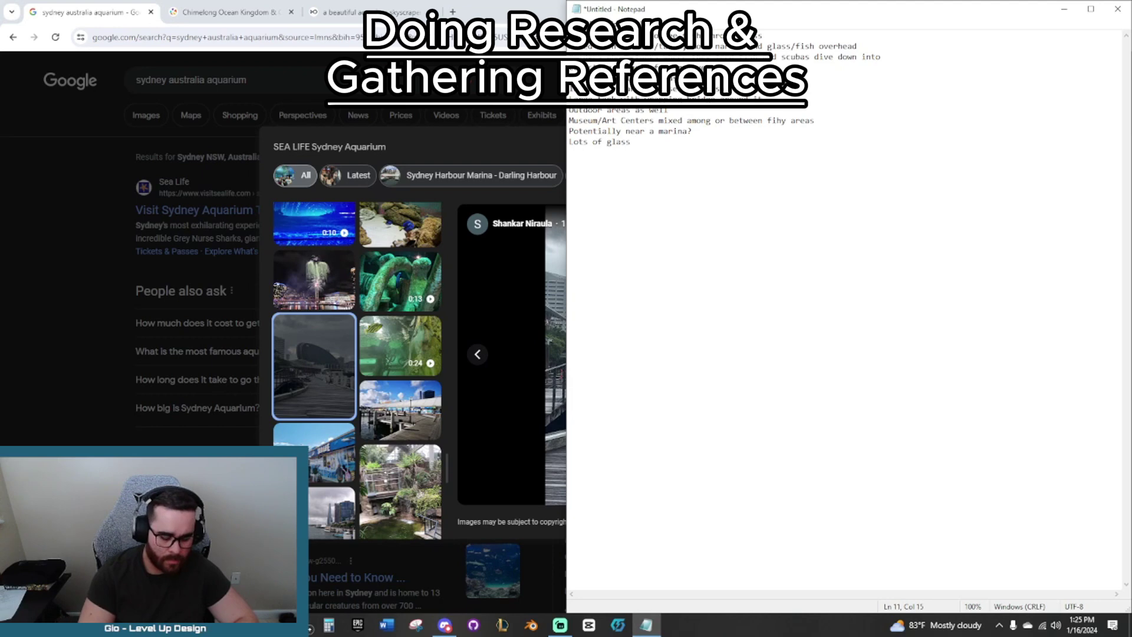
Examine further gallery photos of the planted pond, waterfront buildings and Sydney Opera House for layout ideas.
{"action": "scroll", "coordinate": [357, 377], "scroll_direction": "down", "scroll_amount": 2}
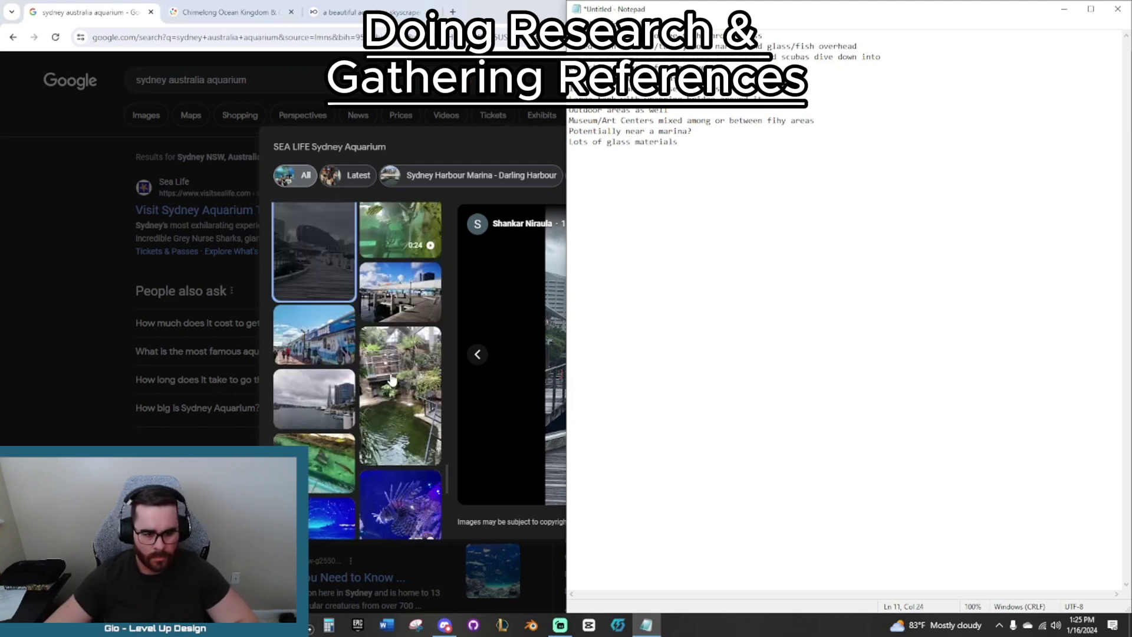
{"action": "left_click", "coordinate": [401, 395]}
{"action": "left_click", "coordinate": [324, 392]}
{"action": "scroll", "coordinate": [354, 401], "scroll_direction": "down", "scroll_amount": 2}
{"action": "left_click", "coordinate": [399, 391]}
{"action": "left_click", "coordinate": [314, 233]}
{"action": "scroll", "coordinate": [389, 382], "scroll_direction": "down", "scroll_amount": 1}
{"action": "scroll", "coordinate": [389, 382], "scroll_direction": "down", "scroll_amount": 2}
{"action": "left_click", "coordinate": [316, 362]}
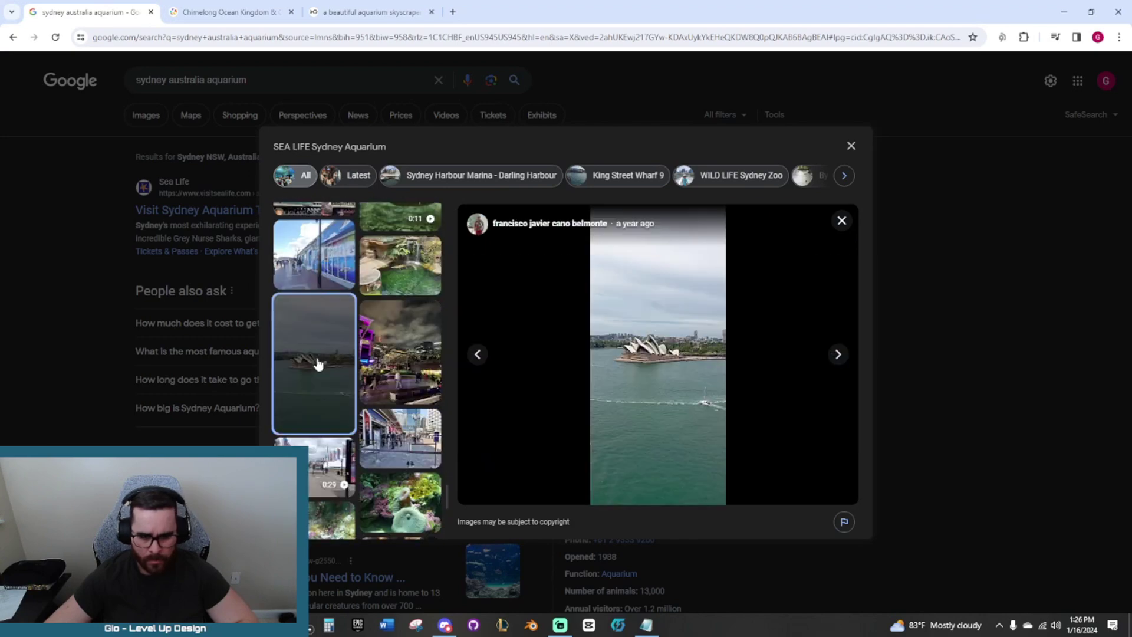
View the ticket booth photo in the gallery and note "Entrance/Ticket Area" in Notepad.
{"action": "scroll", "coordinate": [316, 361], "scroll_direction": "down", "scroll_amount": 2}
{"action": "left_click", "coordinate": [400, 271]}
{"action": "left_click", "coordinate": [647, 626]}
{"action": "type", "text": "Entrance/Ticket A"}
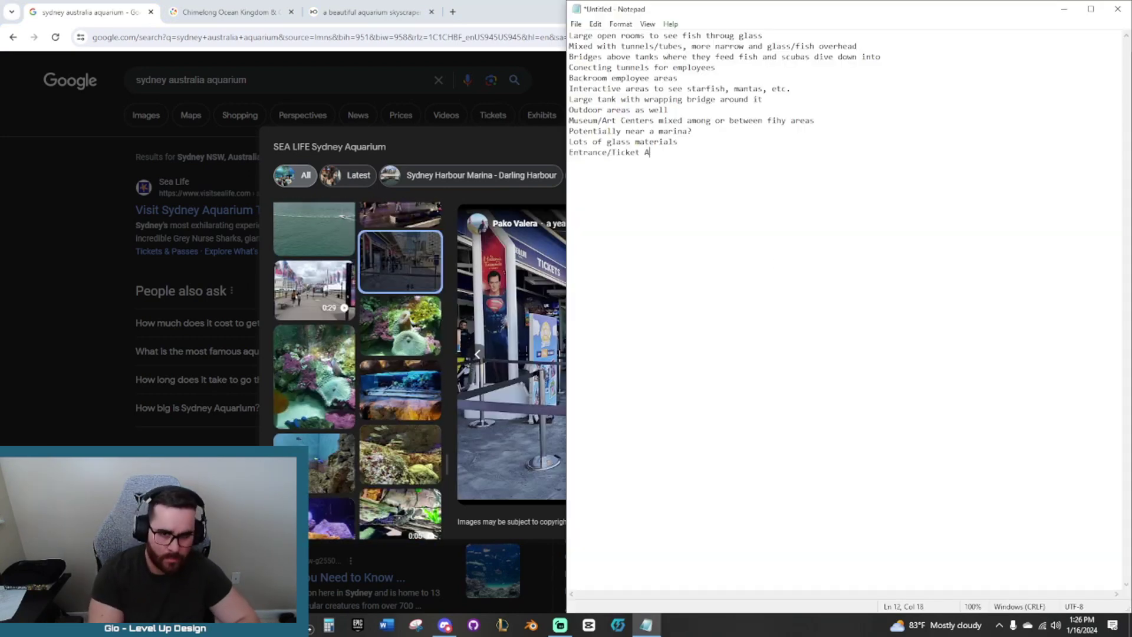
Check the remaining aquarium photos and close the gallery.
{"action": "scroll", "coordinate": [378, 463], "scroll_direction": "down", "scroll_amount": 1}
{"action": "left_click", "coordinate": [307, 363]}
{"action": "left_click", "coordinate": [313, 422]}
{"action": "scroll", "coordinate": [306, 383], "scroll_direction": "down", "scroll_amount": 1}
{"action": "left_click", "coordinate": [304, 361]}
{"action": "scroll", "coordinate": [396, 335], "scroll_direction": "down", "scroll_amount": 2}
{"action": "key", "text": "Escape"}
Add a "Notes" heading above the list of observations in Notepad.
{"action": "left_click", "coordinate": [647, 626]}
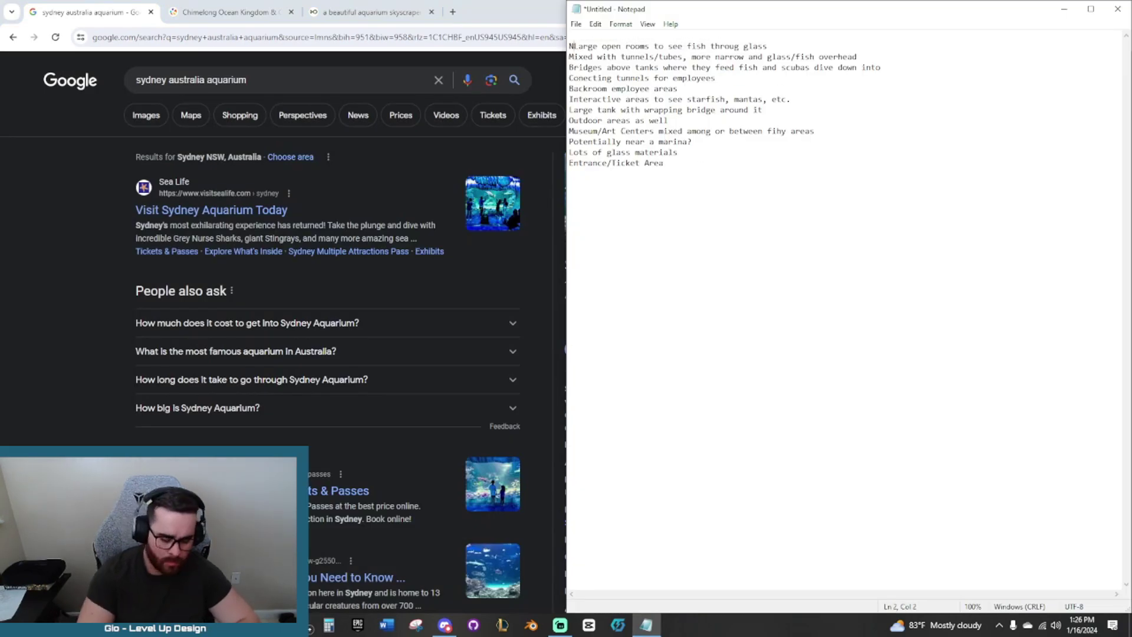
{"action": "type", "text": "Notes"}
{"action": "key", "text": "Return"}
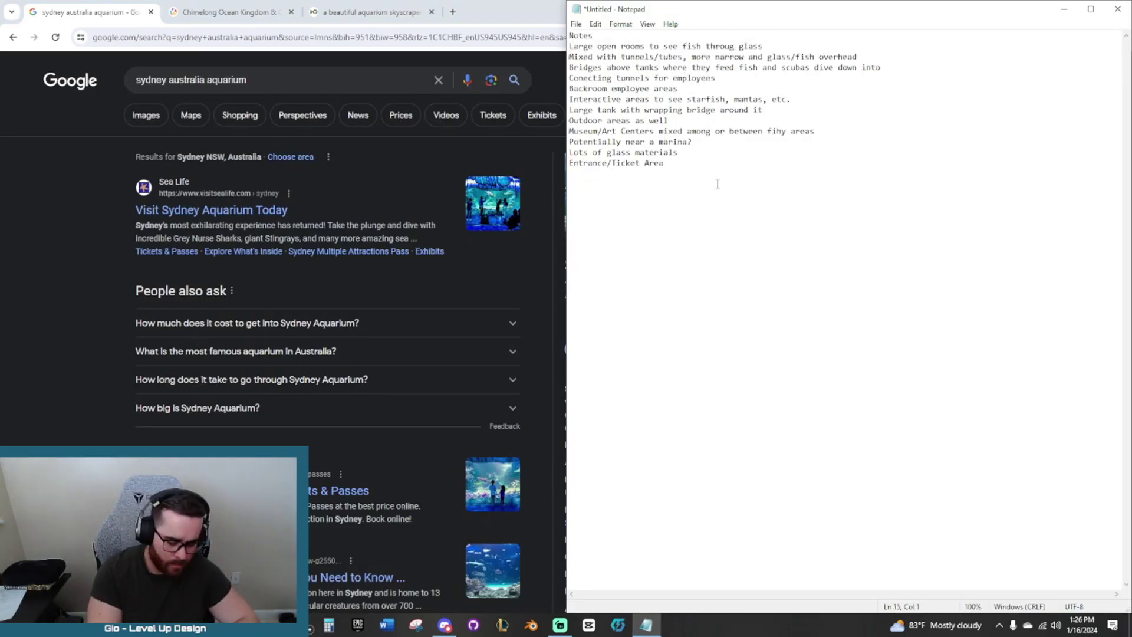
Build an "Areas/POIs" list with Entrance/Ticket Area, Museum/Art Centers, Outdoor areas, Main viewing hall and Interactive Areas, removing the entrance and museum lines from Notes.
{"action": "key", "text": "super+Up"}
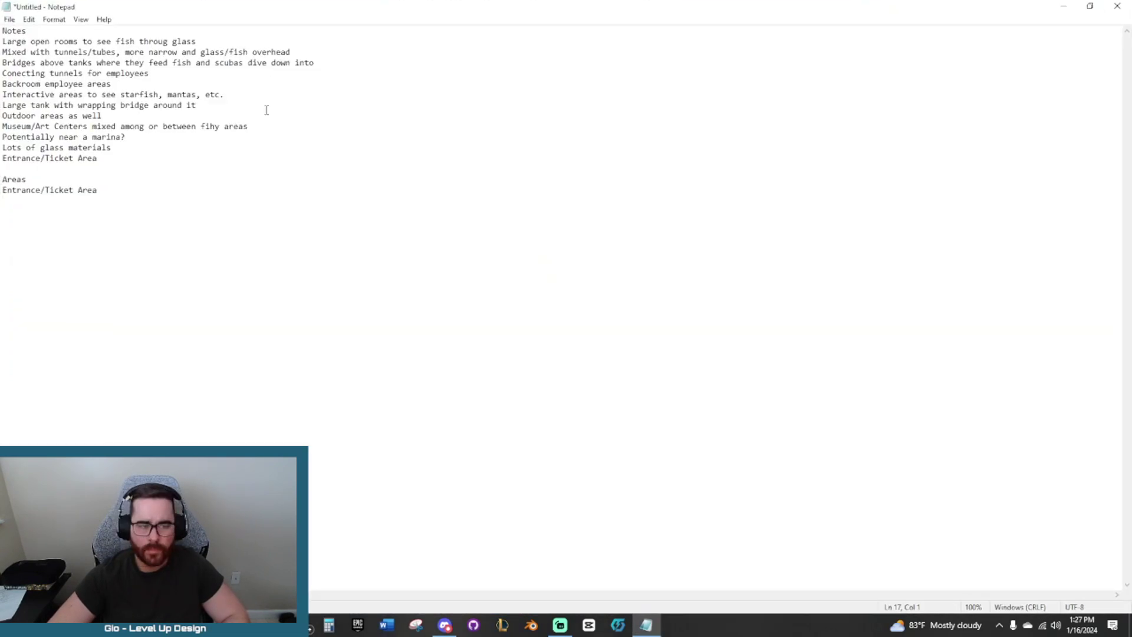
{"action": "key", "text": "Delete"}
{"action": "left_click_drag", "start_coordinate": [98, 158], "coordinate": [22, 123]}
{"action": "type", "text": "Museum/Art Centers"}
{"action": "left_click_drag", "start_coordinate": [126, 136], "coordinate": [2, 126]}
{"action": "key", "text": "Delete"}
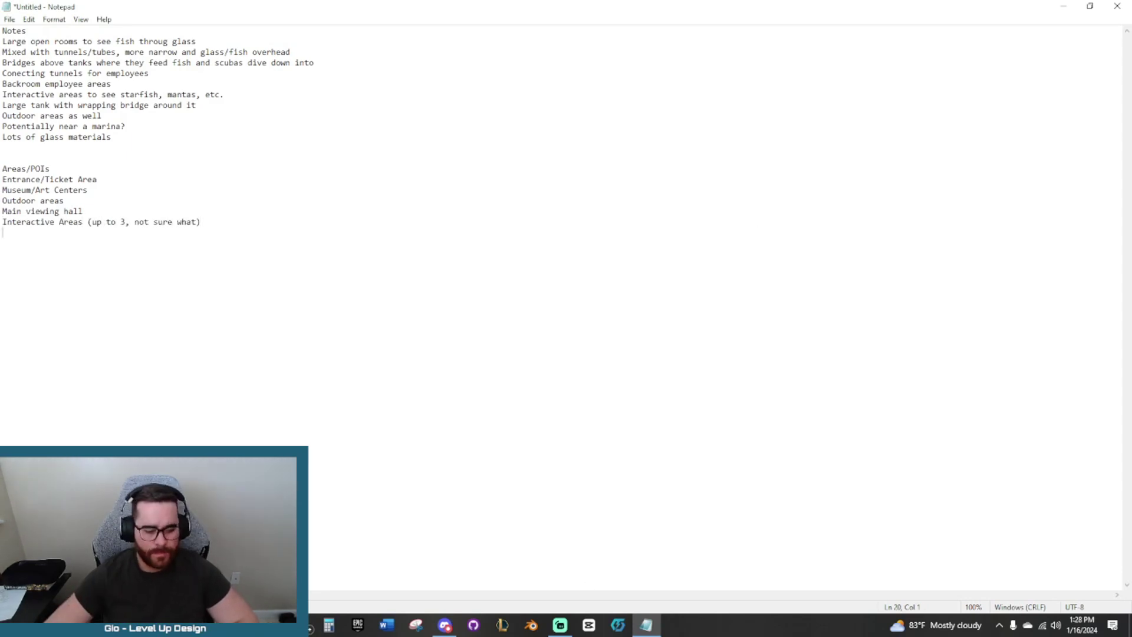
Switch to the browser, copy the SEA LIFE Sydney Aquarium name and search images for it with "topdown" added.
{"action": "key", "text": "alt+Tab"}
{"action": "left_click", "coordinate": [260, 83]}
{"action": "left_click_drag", "start_coordinate": [565, 265], "coordinate": [761, 265]}
{"action": "key", "text": "ctrl+c"}
{"action": "left_click", "coordinate": [236, 79]}
{"action": "key", "text": "ctrl+v"}
{"action": "type", "text": "topdown"}
{"action": "left_click", "coordinate": [147, 114]}
Change the image search to "SEA LIFE Sydney Aquarium map".
{"action": "double_click", "coordinate": [245, 80]}
{"action": "type", "text": "map"}
{"action": "key", "text": "Return"}
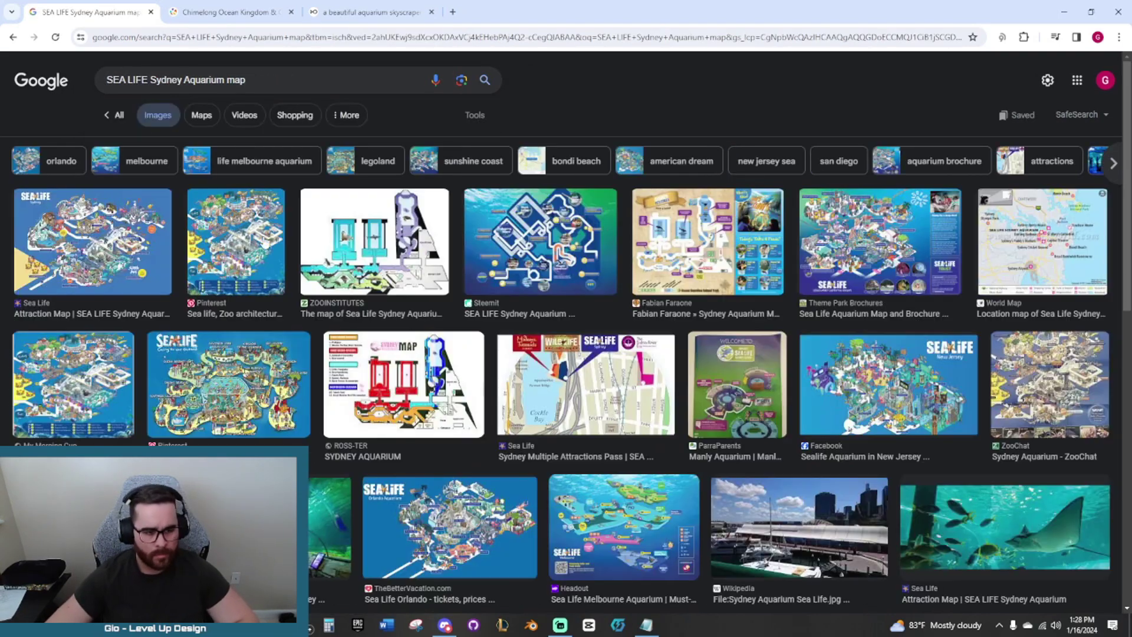
Open the Pinterest map of SEA LIFE Sydney Aquarium and add "Gift shop(s)" and "Cafeteria" to the Areas/POIs list in Notepad.
{"action": "left_click", "coordinate": [232, 254]}
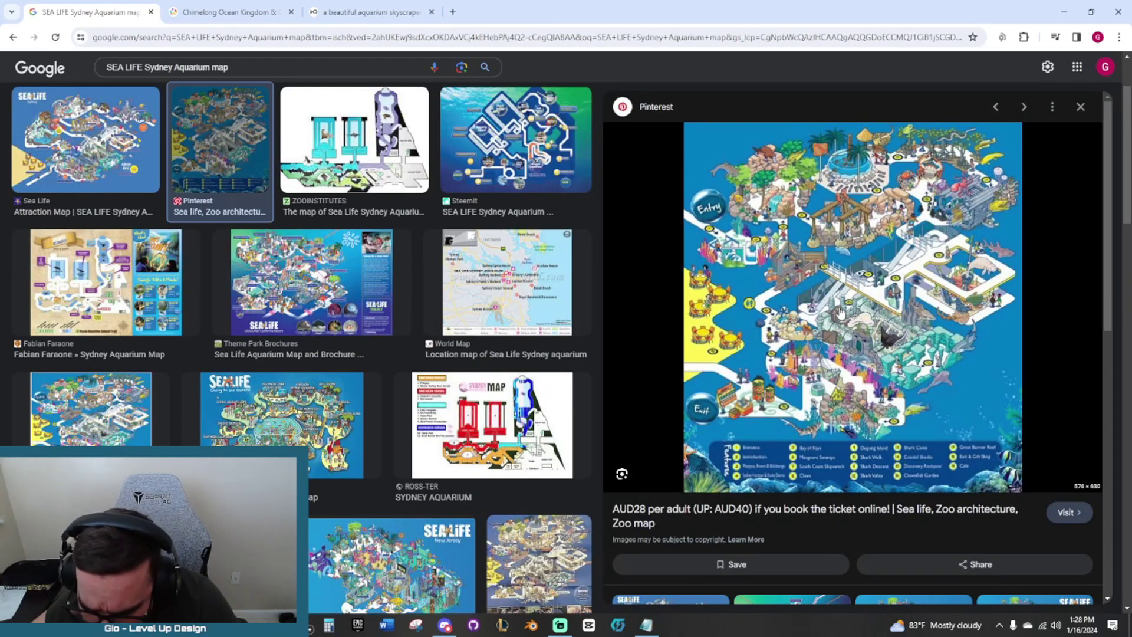
{"action": "key", "text": "alt+Tab"}
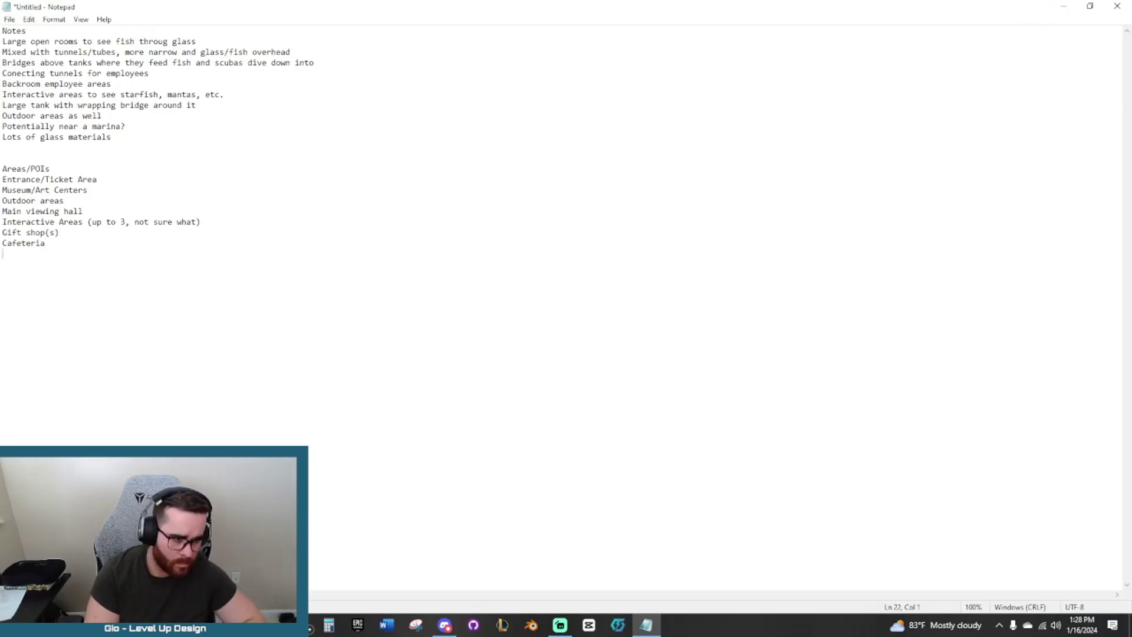
{"action": "key", "text": "alt+Tab"}
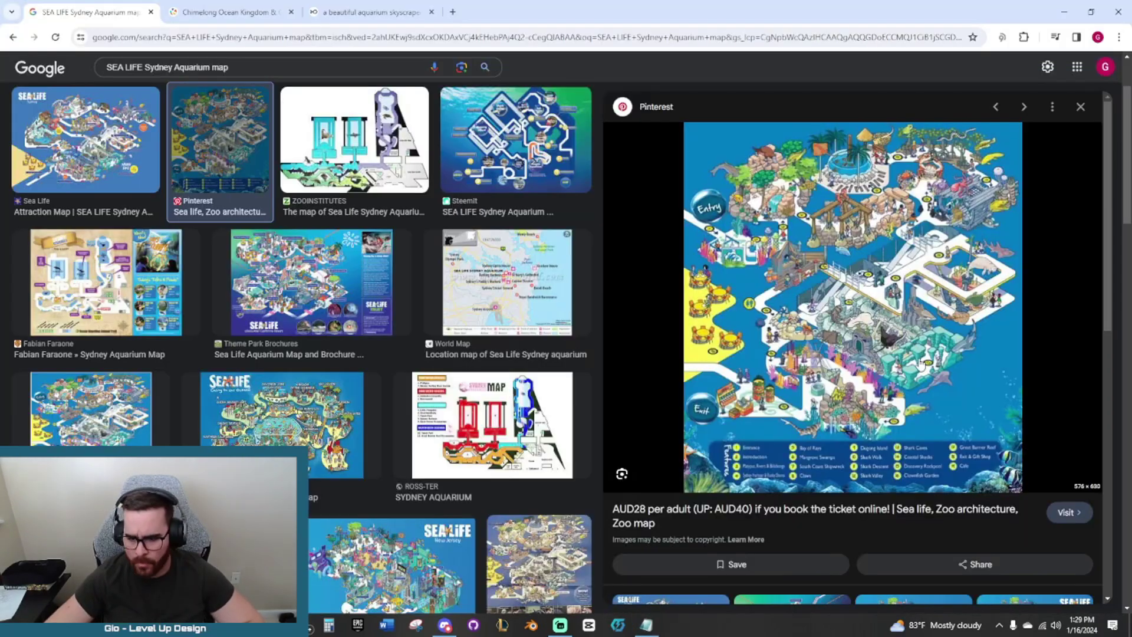
Search Google for "miami seaquarium map".
{"action": "left_click", "coordinate": [235, 68]}
{"action": "type", "text": "miami sea aquarium map"}
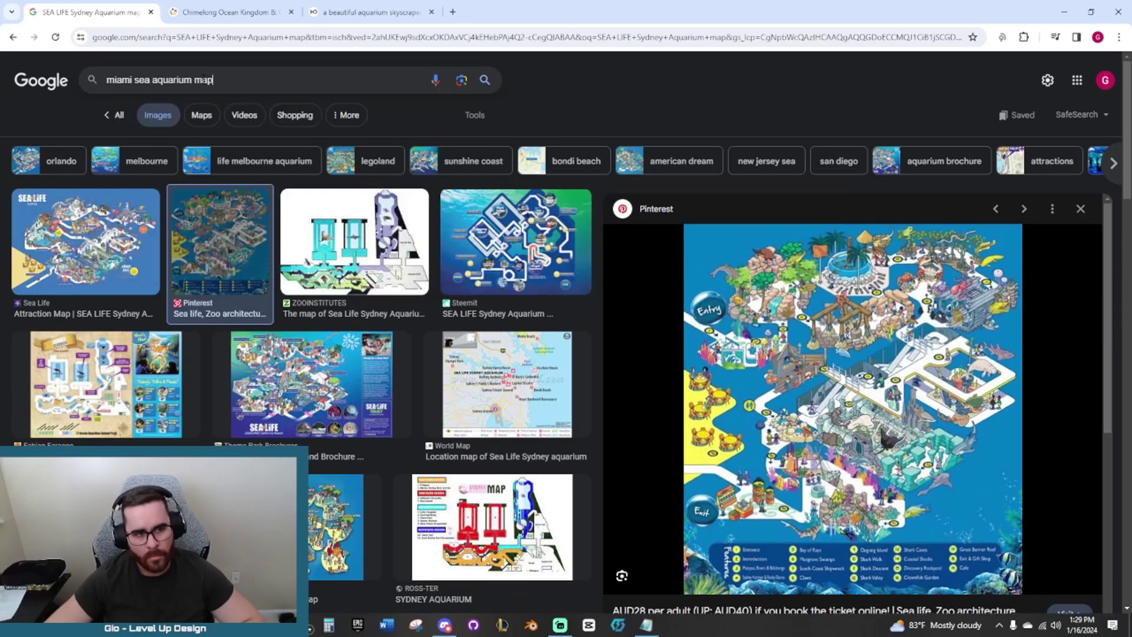
{"action": "left_click", "coordinate": [115, 115]}
{"action": "left_click", "coordinate": [165, 79]}
{"action": "type", "text": "miami seaquarium"}
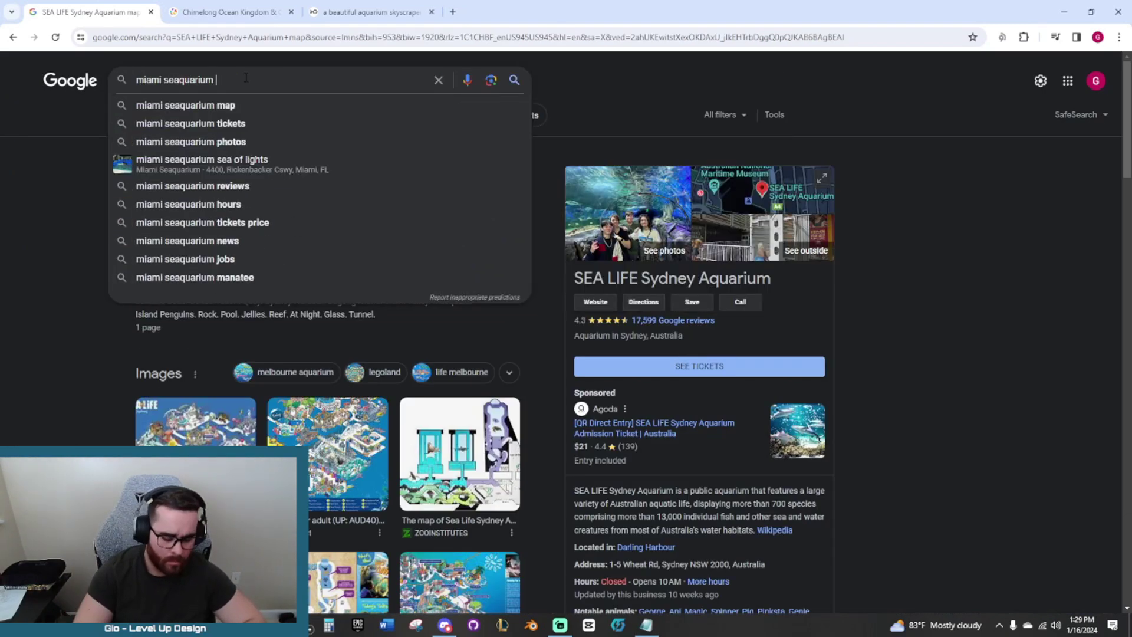
{"action": "type", "text": " map"}
{"action": "key", "text": "Return"}
Open the Miami Seaquarium park map page from the image results and look over the map and its attractions list.
{"action": "left_click", "coordinate": [263, 254]}
{"action": "left_click", "coordinate": [130, 159]}
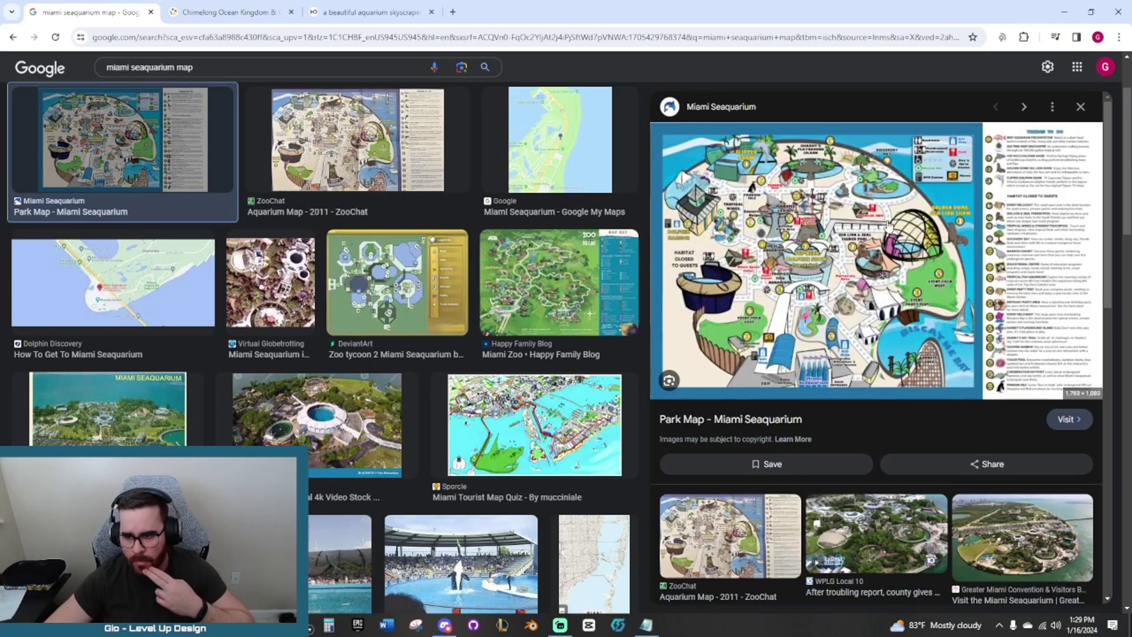
{"action": "left_click", "coordinate": [879, 248]}
{"action": "scroll", "coordinate": [817, 511], "scroll_direction": "down", "scroll_amount": 4}
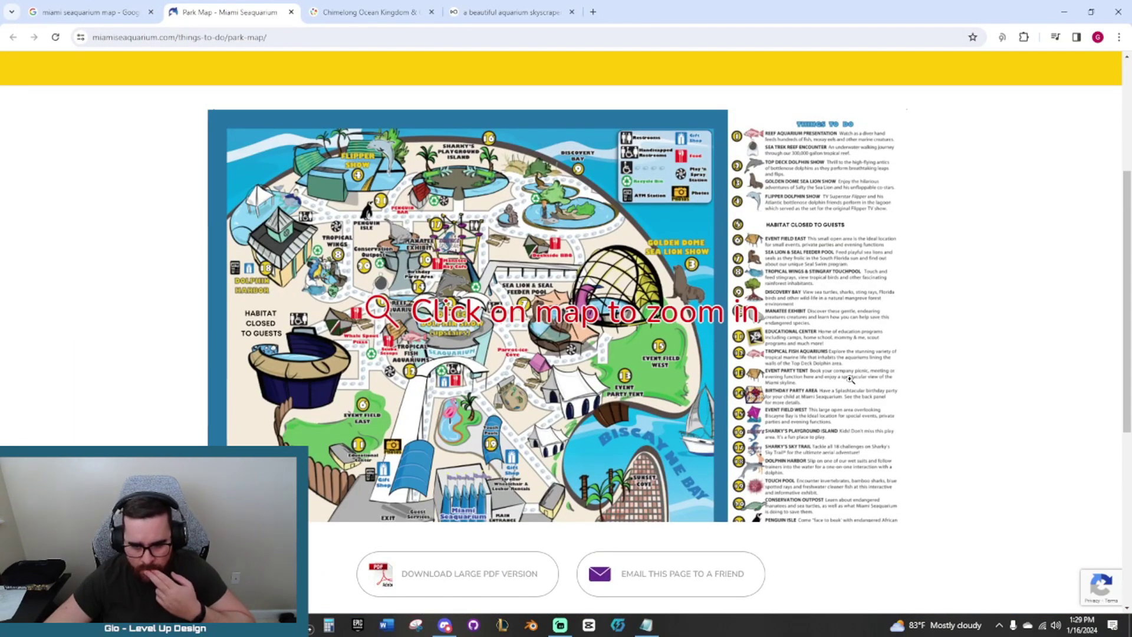
{"action": "scroll", "coordinate": [849, 384], "scroll_direction": "down", "scroll_amount": 2}
{"action": "scroll", "coordinate": [852, 402], "scroll_direction": "up", "scroll_amount": 3}
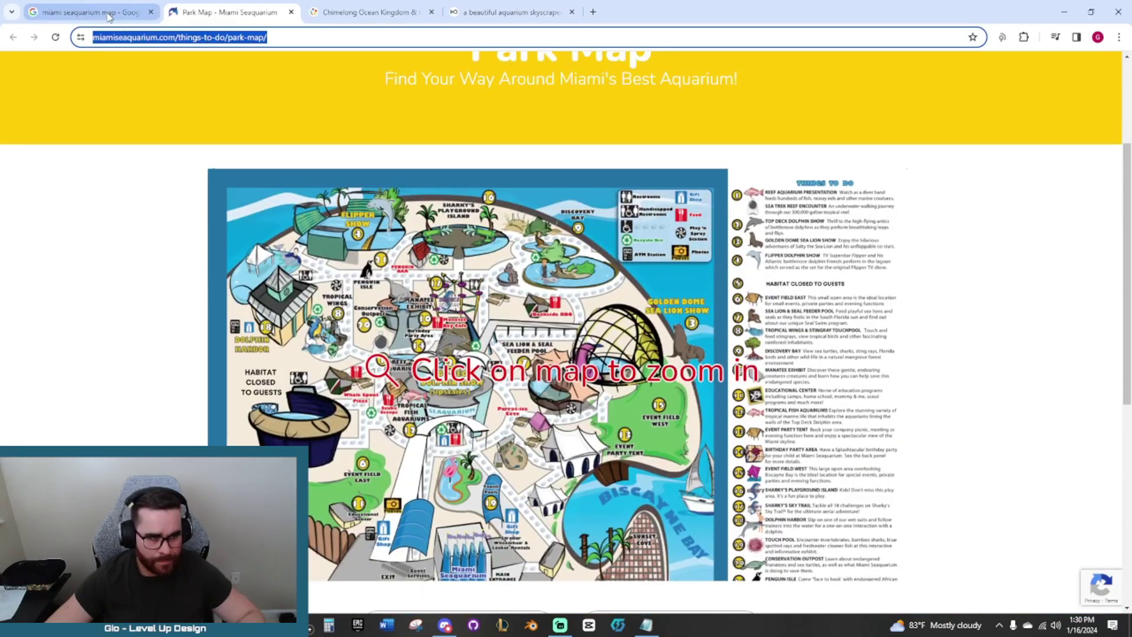
Return to the Google image results and shorten the search to "aquarium map".
{"action": "left_click", "coordinate": [89, 11]}
{"action": "scroll", "coordinate": [569, 236], "scroll_direction": "up", "scroll_amount": 2}
{"action": "left_click", "coordinate": [132, 80]}
{"action": "key", "text": "BackSpace"}
{"action": "key", "text": "BackSpace"}
{"action": "key", "text": "BackSpace"}
{"action": "key", "text": "BackSpace"}
{"action": "key", "text": "BackSpace"}
{"action": "key", "text": "BackSpace"}
{"action": "key", "text": "BackSpace"}
{"action": "key", "text": "BackSpace"}
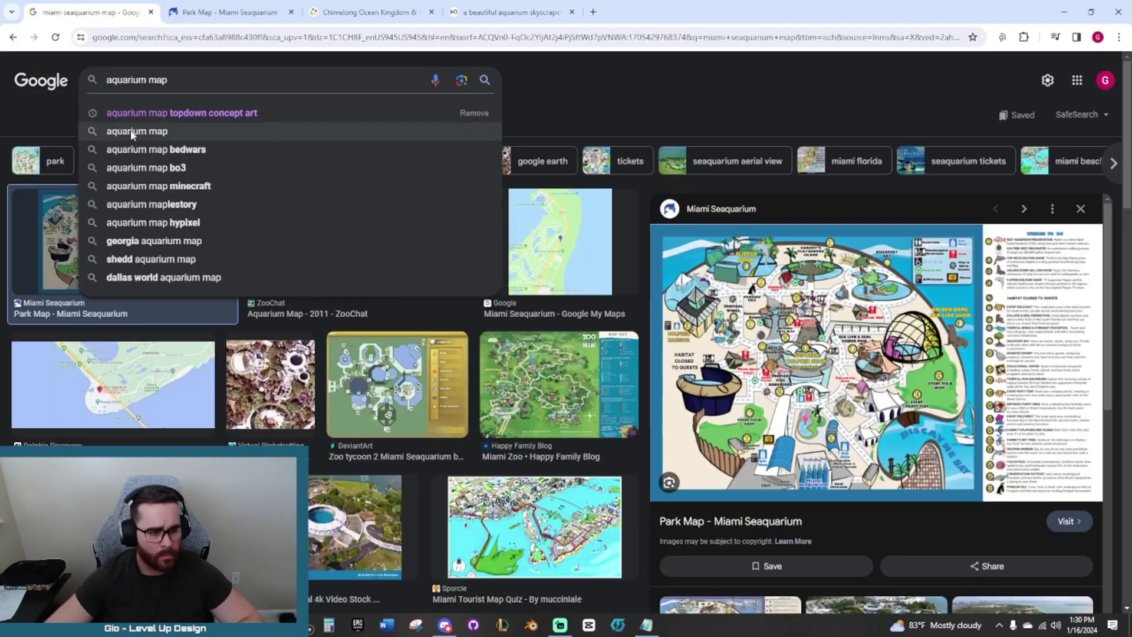
{"action": "key", "text": "Return"}
Open the Monterey Bay Aquarium maps page and add "bAtHrOoMs" and "Elevators/Stairs" to the Areas/POIs list in Notepad.
{"action": "left_click", "coordinate": [461, 242]}
{"action": "left_click", "coordinate": [938, 227]}
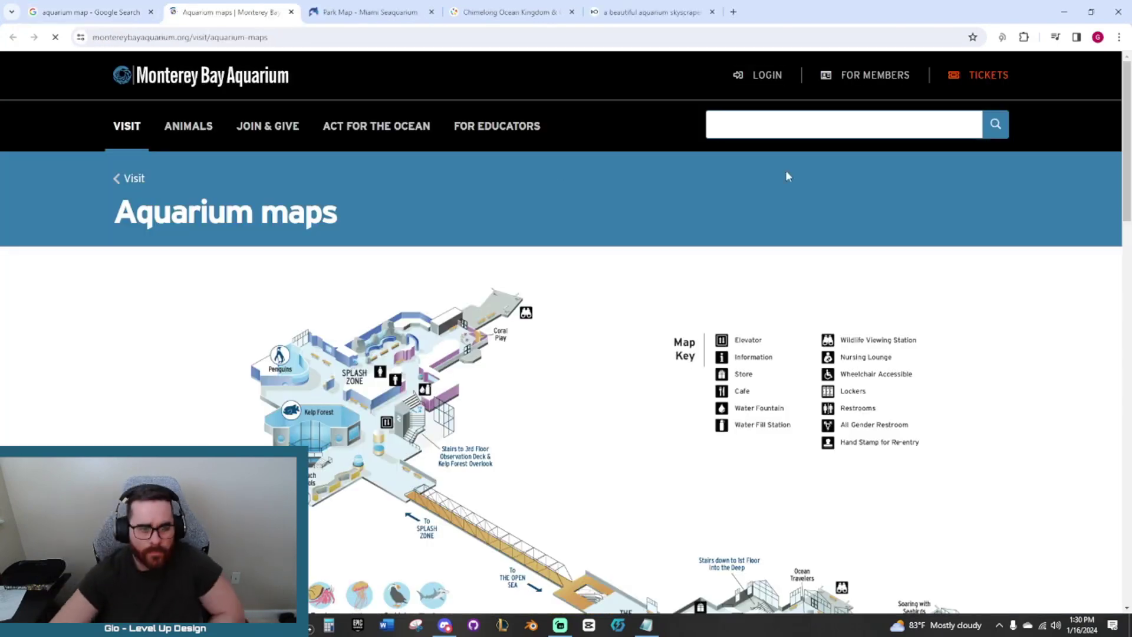
{"action": "scroll", "coordinate": [932, 342], "scroll_direction": "down", "scroll_amount": 1}
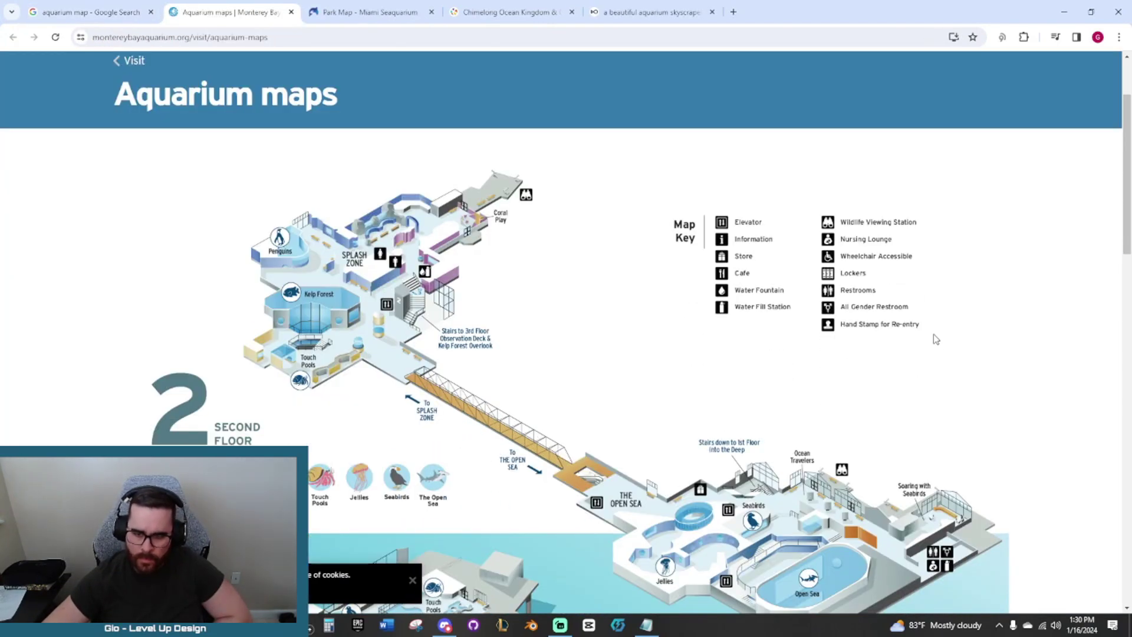
{"action": "left_click", "coordinate": [646, 625]}
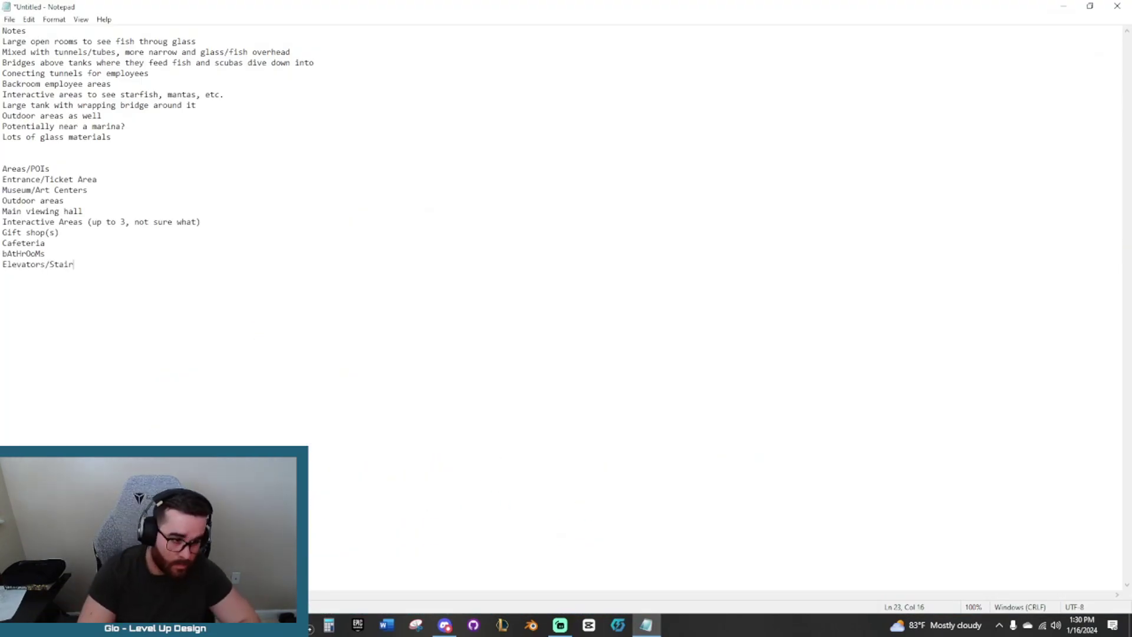
Back in the browser, compare the Mote Marine, SEA LIFE Mall of America and Oregon Coast Aquarium maps, opening the Oregon one full size.
{"action": "key", "text": "alt+Tab"}
{"action": "left_click", "coordinate": [136, 12]}
{"action": "left_click", "coordinate": [298, 283]}
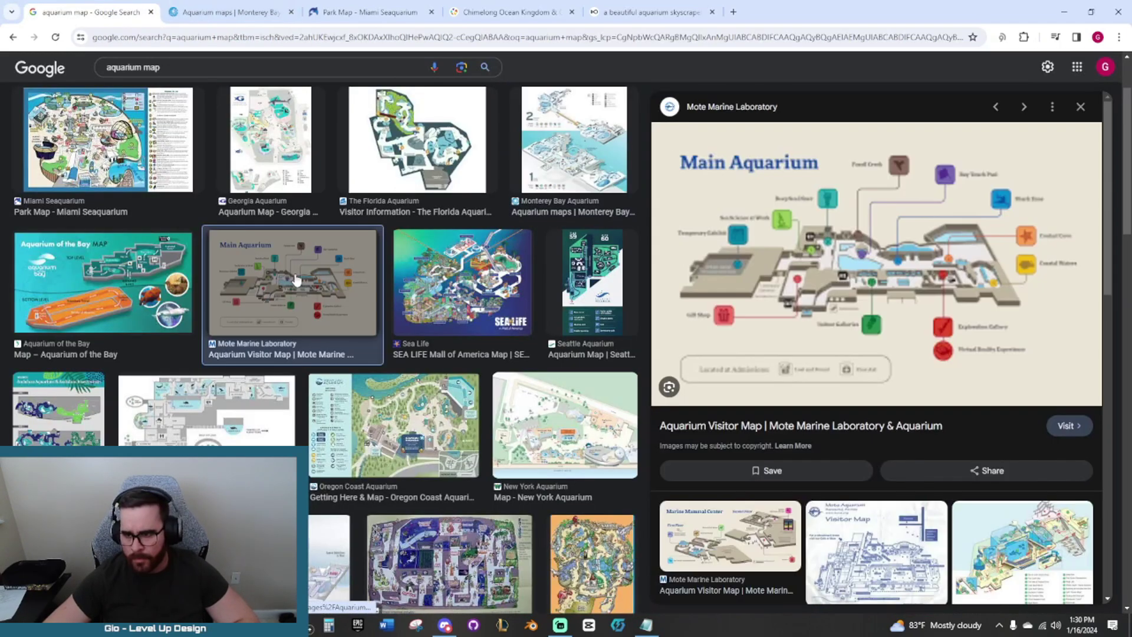
{"action": "left_click", "coordinate": [462, 282]}
{"action": "left_click", "coordinate": [394, 425]}
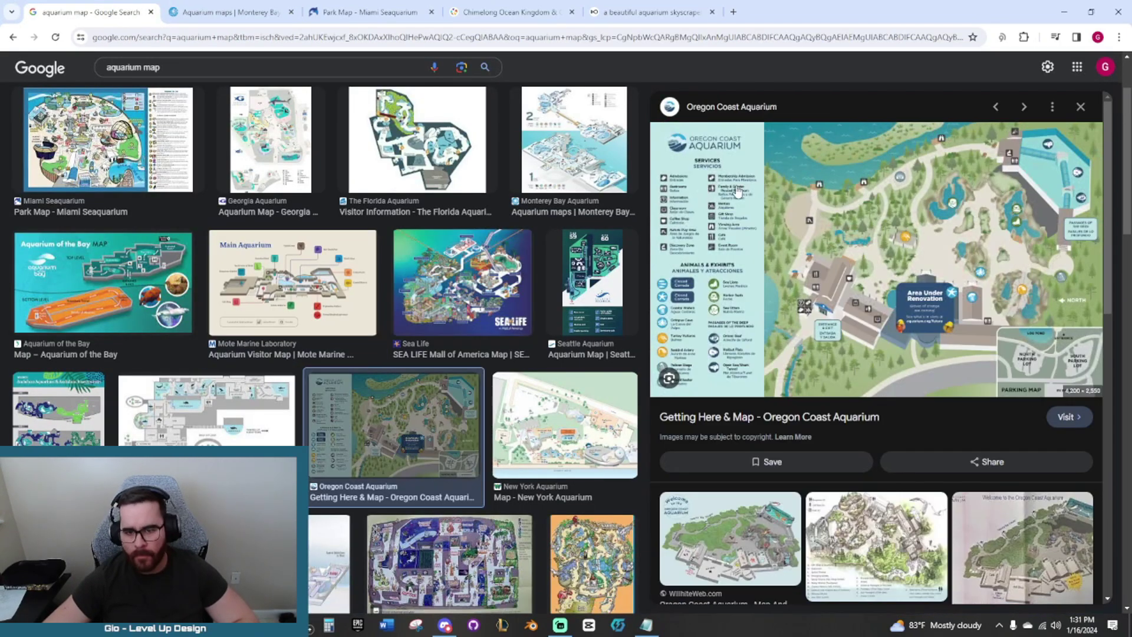
{"action": "left_click", "coordinate": [1069, 416]}
{"action": "scroll", "coordinate": [826, 295], "scroll_direction": "down", "scroll_amount": 3}
{"action": "left_click", "coordinate": [437, 253]}
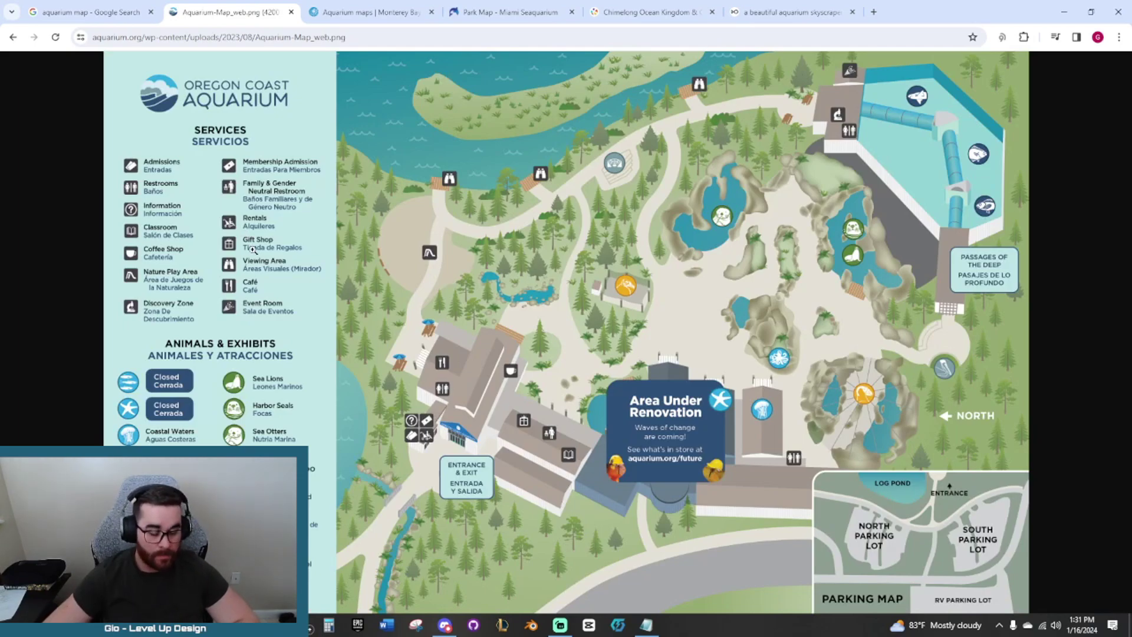
Close all of the aquarium research tabs in the browser.
{"action": "left_click", "coordinate": [290, 12]}
{"action": "left_click", "coordinate": [241, 12]}
{"action": "left_click", "coordinate": [291, 12]}
{"action": "left_click", "coordinate": [291, 12]}
{"action": "left_click", "coordinate": [290, 12]}
{"action": "left_click", "coordinate": [290, 12]}
{"action": "left_click", "coordinate": [151, 12]}
Switch to Notepad and delete a line near the end of the Notes list.
{"action": "left_click", "coordinate": [646, 625]}
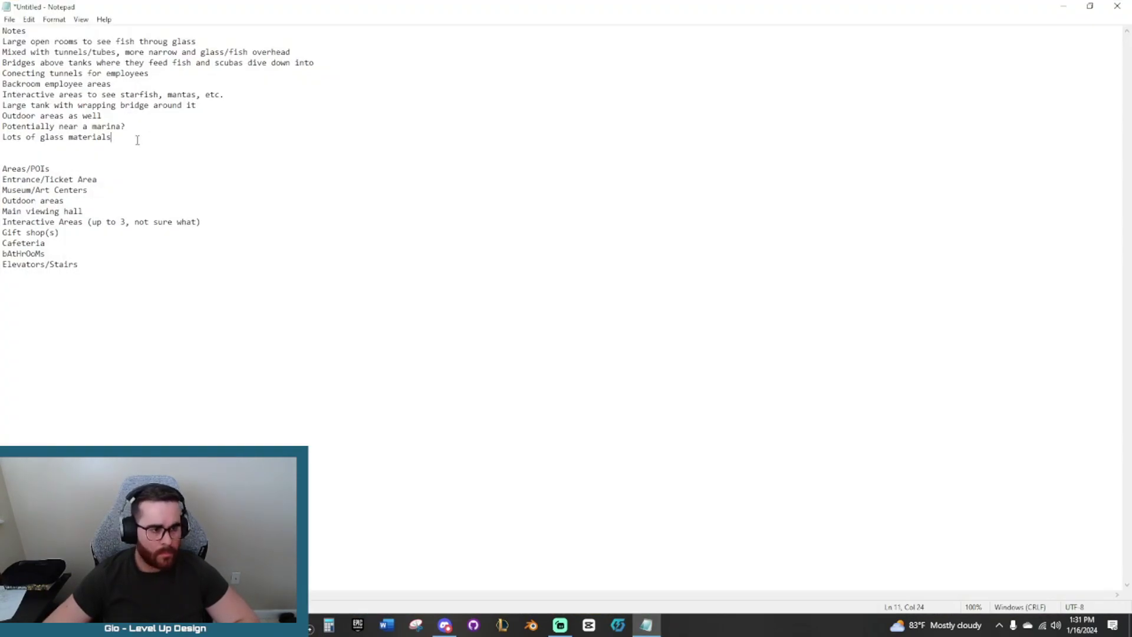
{"action": "left_click", "coordinate": [262, 131]}
{"action": "key", "text": "shift+Home"}
{"action": "key", "text": "BackSpace"}
{"action": "key", "text": "BackSpace"}
{"action": "left_click", "coordinate": [227, 103]}
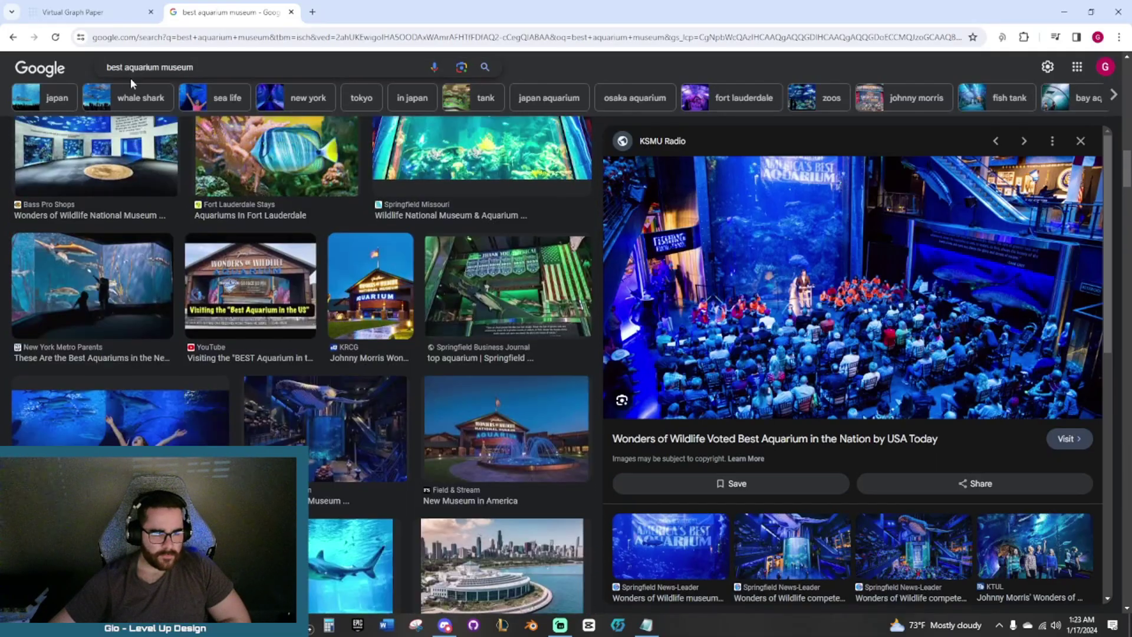
Change the image search to "aquarium museum map".
{"action": "left_click_drag", "start_coordinate": [124, 67], "coordinate": [79, 66]}
{"action": "key", "text": "BackSpace"}
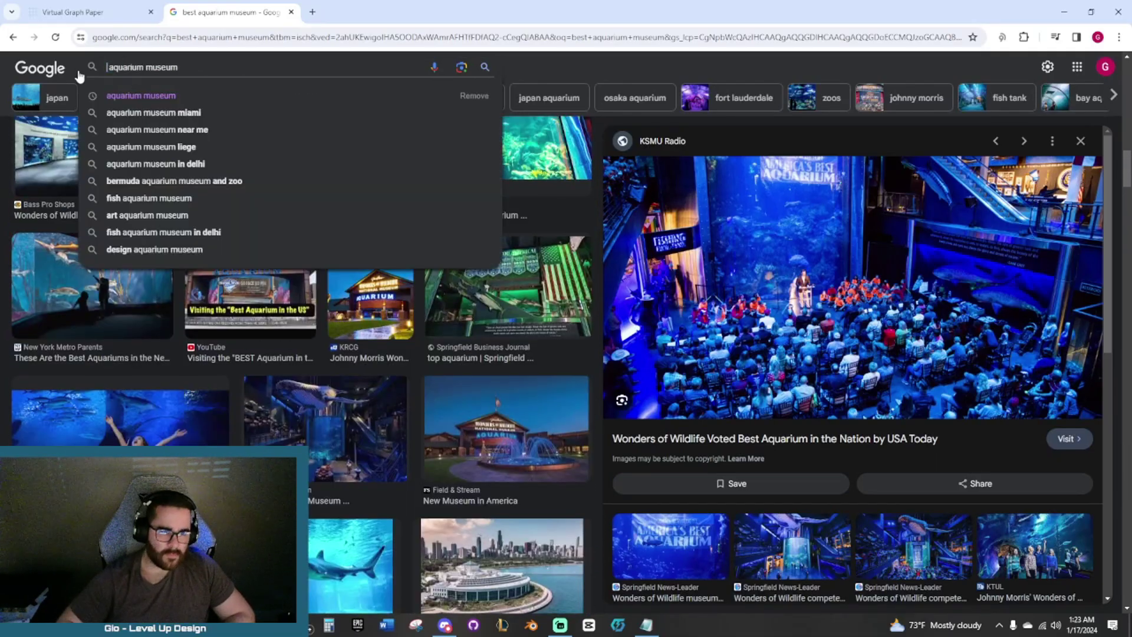
{"action": "type", "text": "map"}
{"action": "key", "text": "Return"}
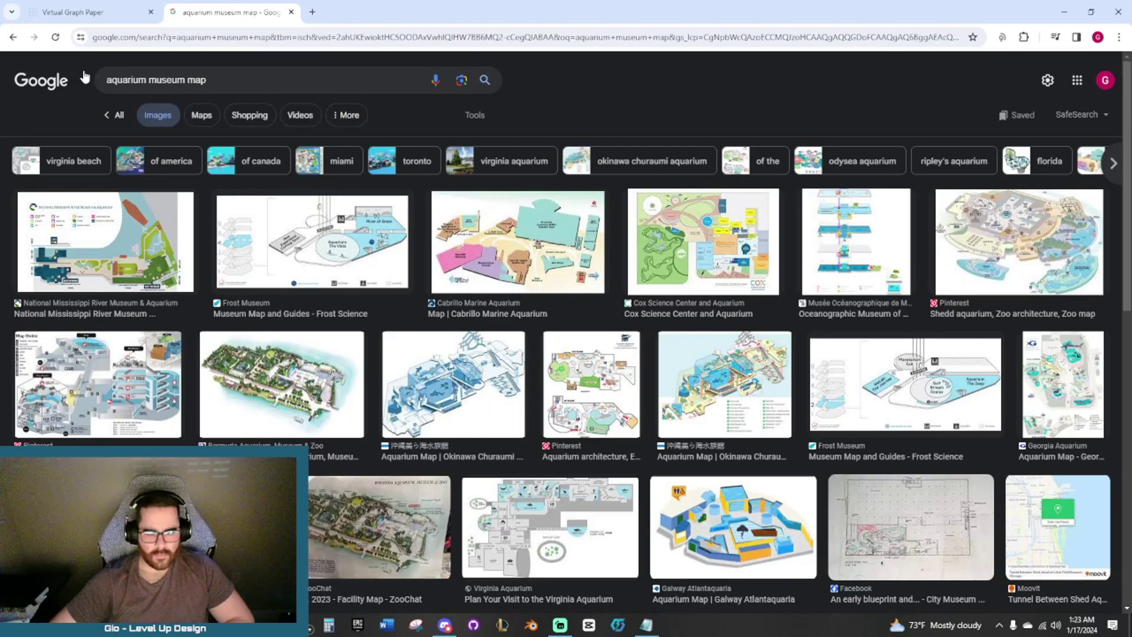
Preview the Frost Museum, Cabrillo Marine Aquarium, Shedd Aquarium and Bermuda Aquarium maps in the image results.
{"action": "left_click", "coordinate": [380, 231]}
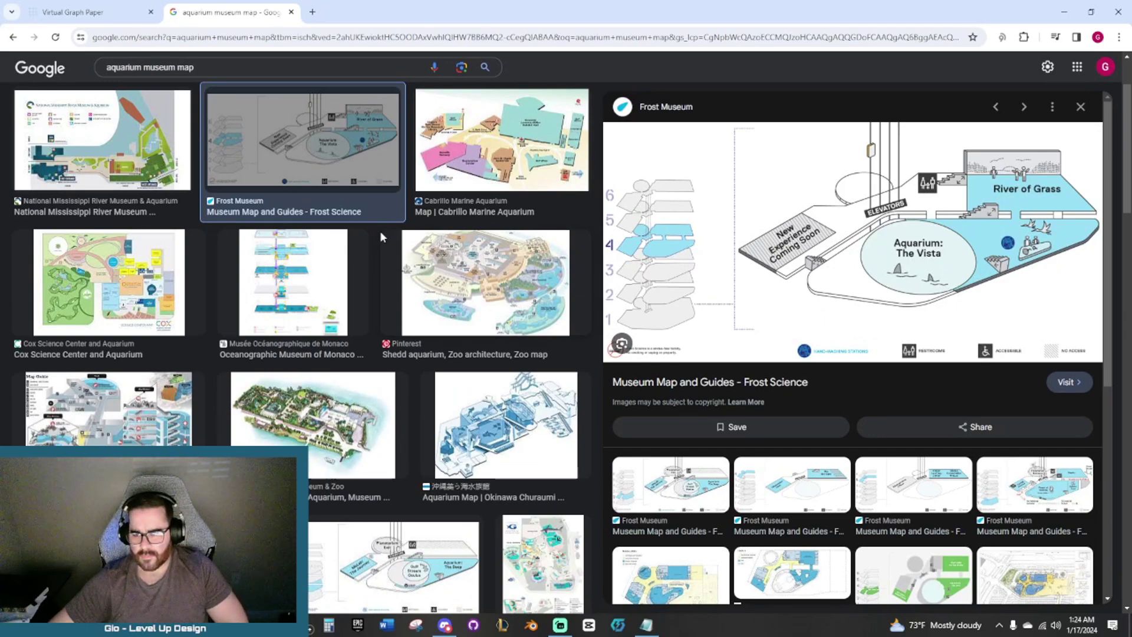
{"action": "left_click", "coordinate": [502, 153]}
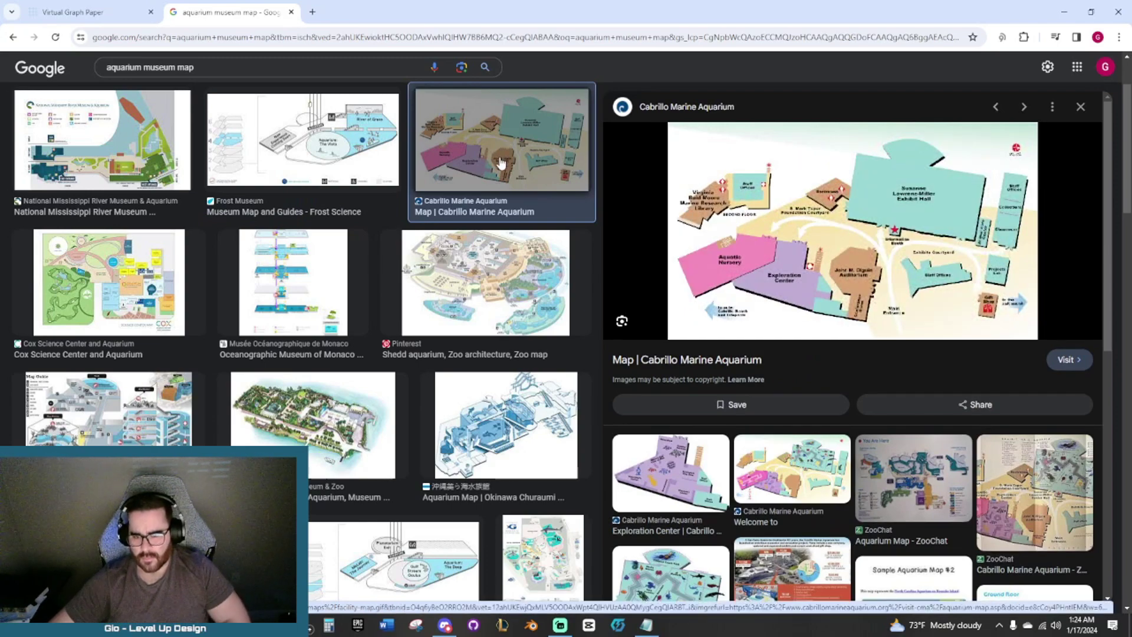
{"action": "left_click", "coordinate": [512, 293]}
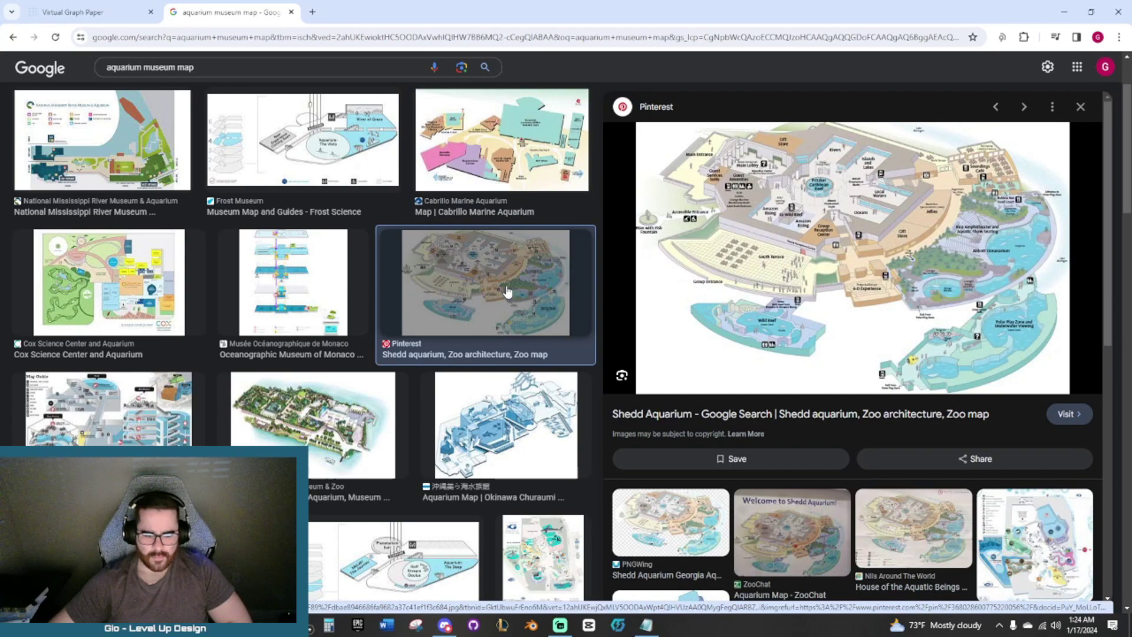
{"action": "left_click", "coordinate": [309, 425]}
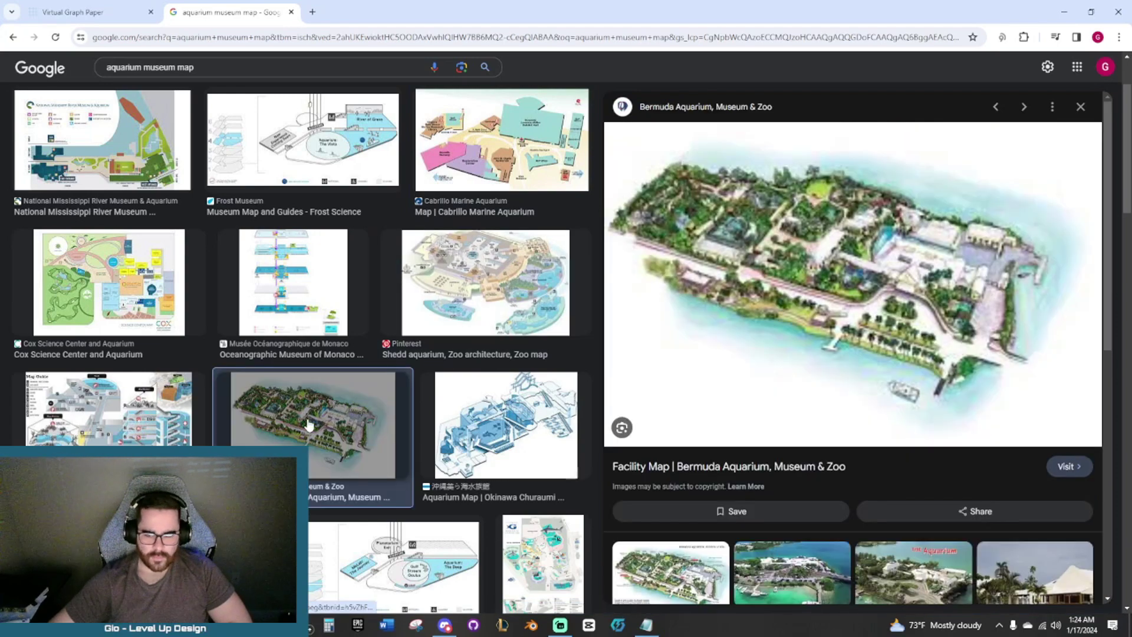
Switch to Virtual Graph Paper and look over the aquarium floor plan with the Notepad notes open beside it.
{"action": "left_click", "coordinate": [70, 11]}
{"action": "middle_click_drag", "start_coordinate": [409, 307], "coordinate": [658, 357]}
{"action": "scroll", "coordinate": [359, 468], "scroll_direction": "down", "scroll_amount": 2}
{"action": "middle_click_drag", "start_coordinate": [391, 399], "coordinate": [507, 266]}
{"action": "left_click", "coordinate": [647, 625]}
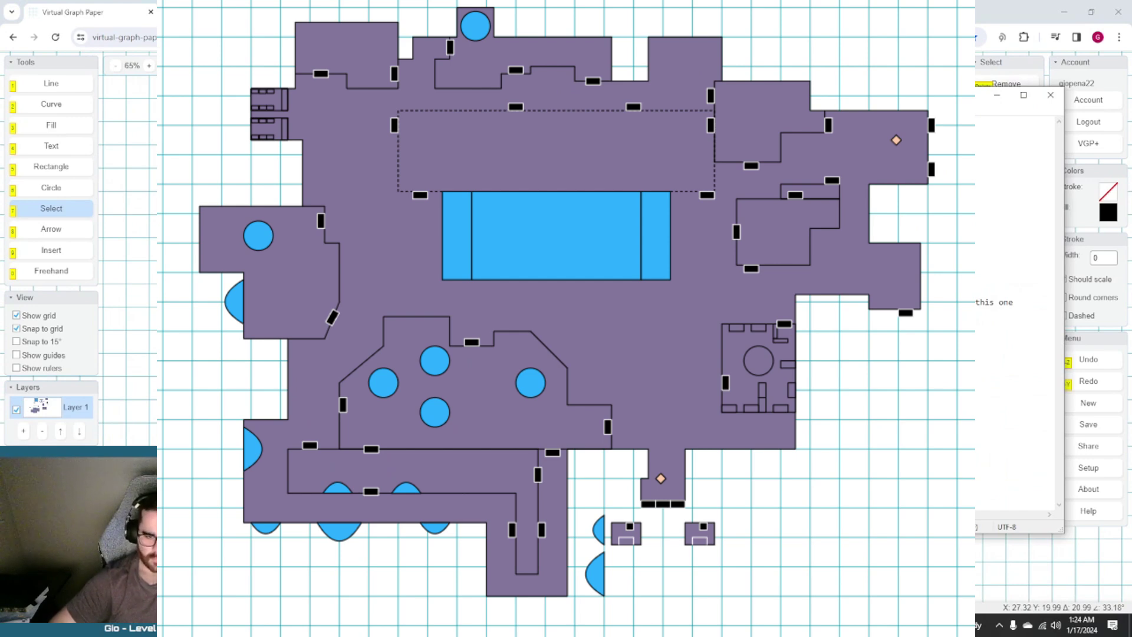
{"action": "middle_click_drag", "start_coordinate": [566, 330], "coordinate": [519, 348]}
{"action": "scroll", "coordinate": [566, 318], "scroll_direction": "down", "scroll_amount": 1}
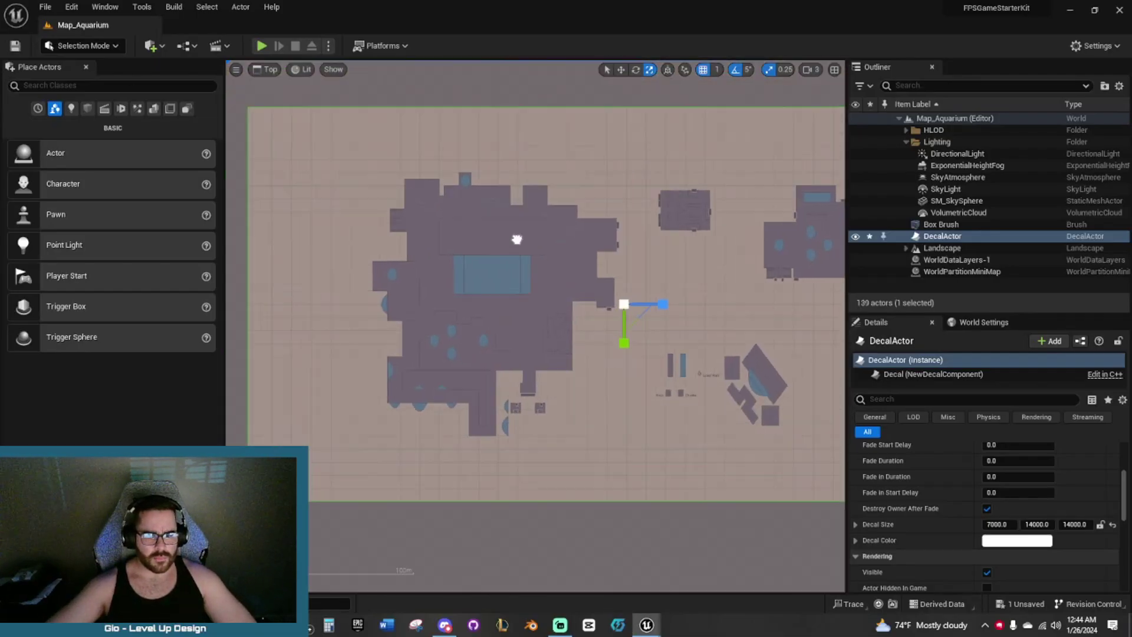
In Unreal Editor, enter Modeling mode and begin a freehand Polygon Extrude around the floor plan's upper-left room and adjoining notch.
{"action": "left_click", "coordinate": [105, 47]}
{"action": "left_click", "coordinate": [22, 247]}
{"action": "left_click", "coordinate": [479, 357]}
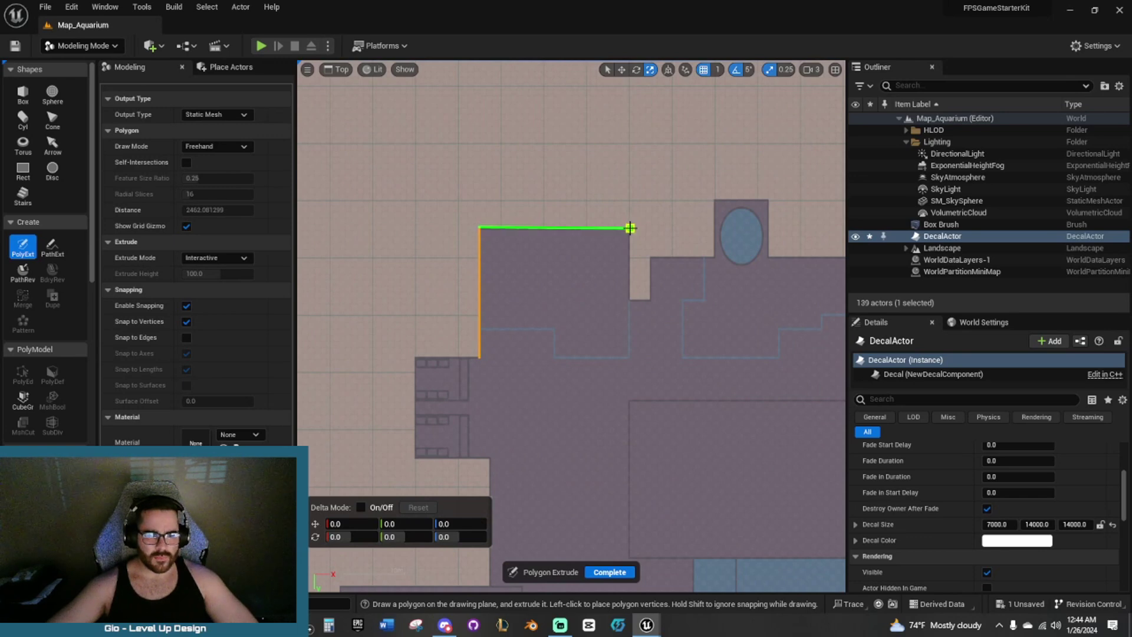
{"action": "left_click", "coordinate": [631, 228]}
{"action": "left_click", "coordinate": [630, 297]}
{"action": "left_click", "coordinate": [651, 298]}
{"action": "right_click_drag", "start_coordinate": [703, 303], "coordinate": [557, 320]}
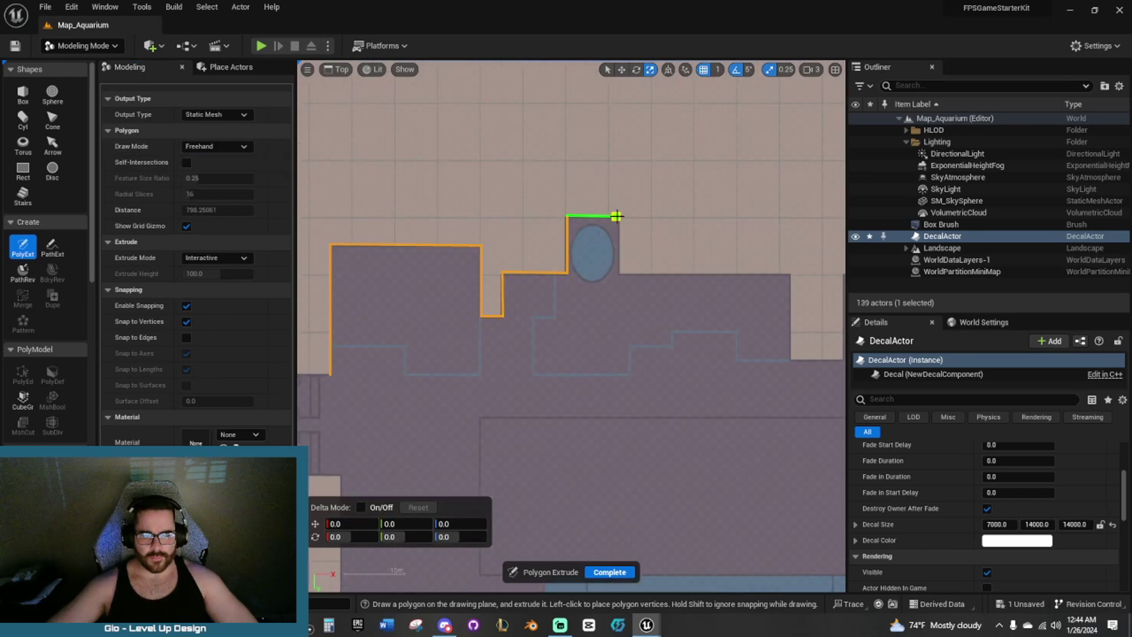
Continue the polygon along the floor plan's upper edge, past the small round tank and the projecting room, toward the east wing.
{"action": "left_click", "coordinate": [789, 272]}
{"action": "right_click_drag", "start_coordinate": [789, 272], "coordinate": [503, 199]}
{"action": "left_click", "coordinate": [504, 287]}
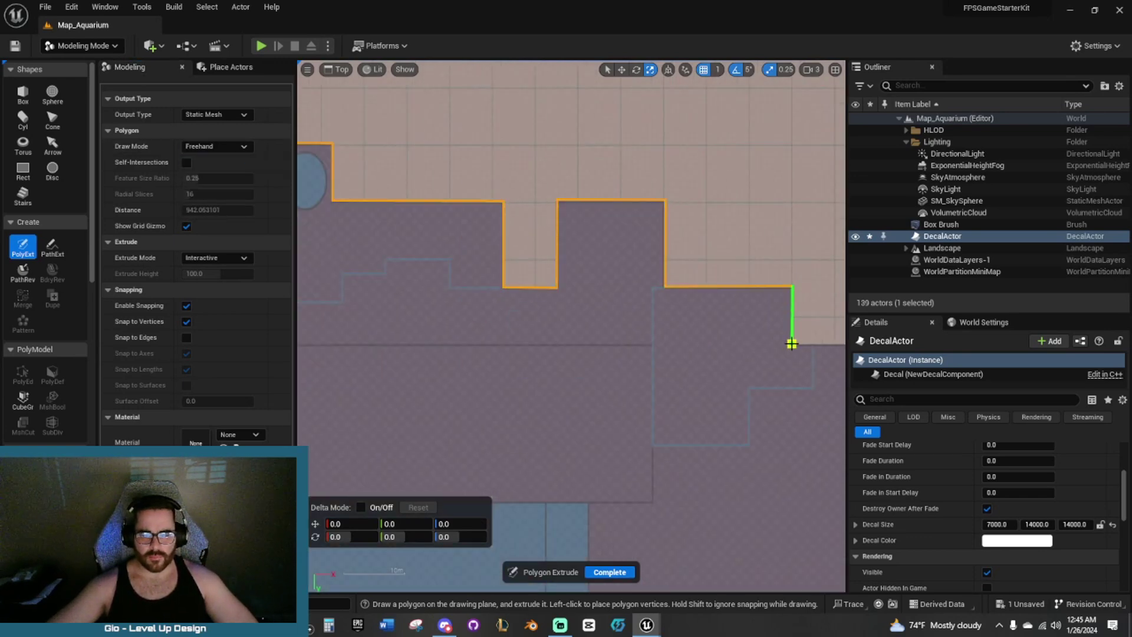
{"action": "left_click", "coordinate": [792, 343]}
{"action": "right_click_drag", "start_coordinate": [792, 343], "coordinate": [435, 295]}
Trace the polygon around the two projecting rooms on the east side of the floor plan and back to the main wall.
{"action": "left_click", "coordinate": [608, 297]}
{"action": "left_click", "coordinate": [608, 444]}
{"action": "left_click", "coordinate": [519, 444]}
{"action": "right_click_drag", "start_coordinate": [519, 445], "coordinate": [523, 258]}
{"action": "left_click", "coordinate": [523, 371]}
{"action": "left_click", "coordinate": [599, 369]}
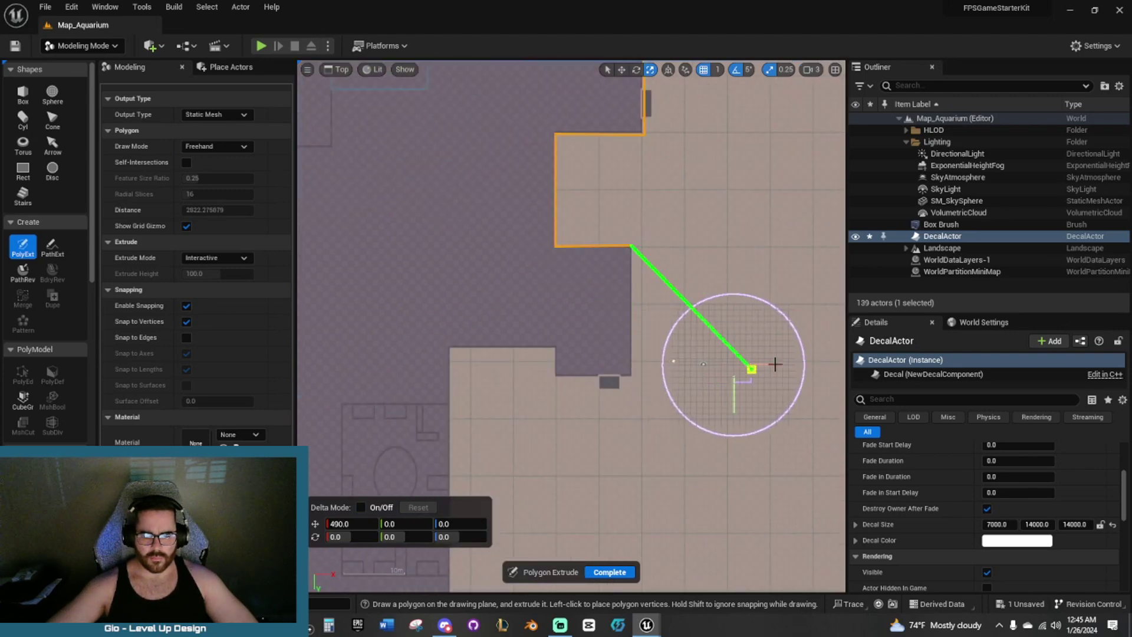
{"action": "left_click", "coordinate": [556, 347]}
{"action": "left_click", "coordinate": [450, 347]}
Trace the polygon around the lower-right corner and the main entrance corridor of the floor plan.
{"action": "right_click_drag", "start_coordinate": [426, 428], "coordinate": [498, 215]}
{"action": "scroll", "coordinate": [498, 215], "scroll_direction": "down", "scroll_amount": 4}
{"action": "left_click", "coordinate": [563, 346]}
{"action": "left_click", "coordinate": [464, 346]}
{"action": "right_click_drag", "start_coordinate": [465, 346], "coordinate": [626, 249]}
{"action": "scroll", "coordinate": [625, 312], "scroll_direction": "up", "scroll_amount": 5}
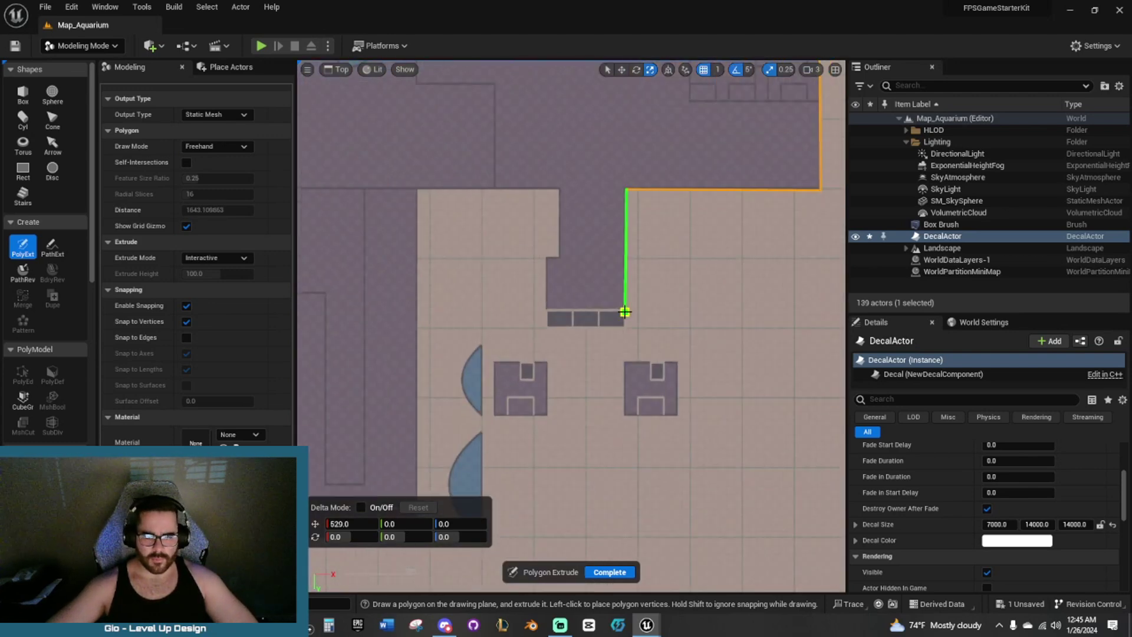
{"action": "left_click", "coordinate": [558, 191]}
{"action": "left_click", "coordinate": [418, 190]}
{"action": "right_click_drag", "start_coordinate": [418, 189], "coordinate": [554, 159]}
{"action": "scroll", "coordinate": [553, 160], "scroll_direction": "down", "scroll_amount": 4}
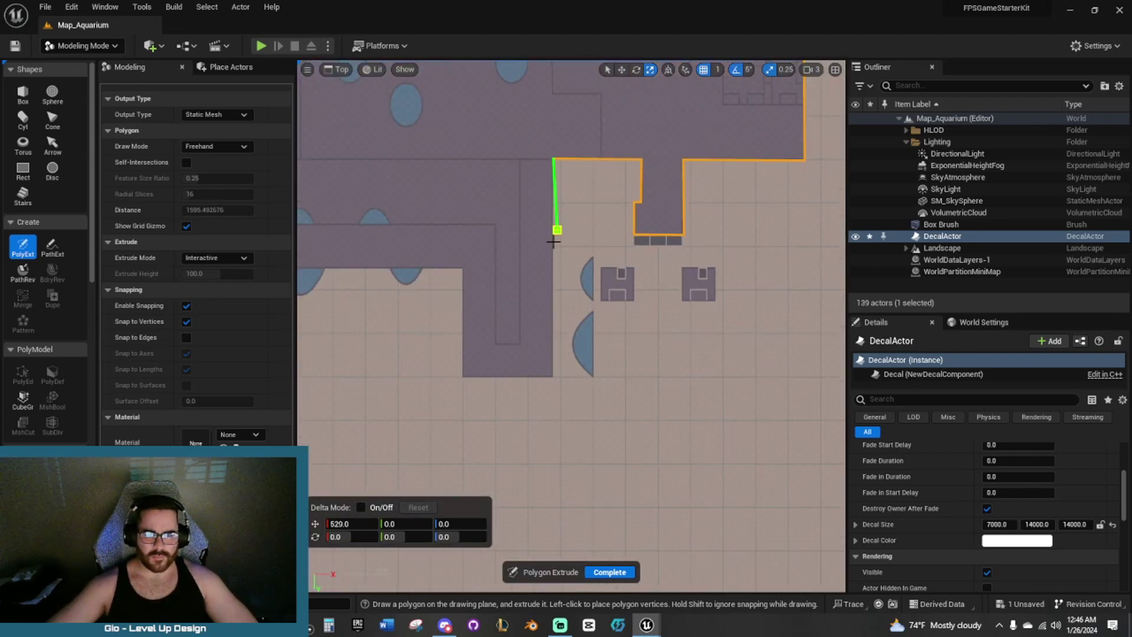
Trace the polygon around the L-shaped lower wing and up its west side.
{"action": "left_click", "coordinate": [463, 379]}
{"action": "right_click_drag", "start_coordinate": [463, 378], "coordinate": [561, 404]}
{"action": "left_click", "coordinate": [561, 294]}
{"action": "right_click_drag", "start_coordinate": [561, 294], "coordinate": [758, 300]}
{"action": "left_click", "coordinate": [490, 301]}
{"action": "right_click_drag", "start_coordinate": [491, 302], "coordinate": [503, 382]}
{"action": "left_click", "coordinate": [504, 230]}
{"action": "left_click", "coordinate": [553, 230]}
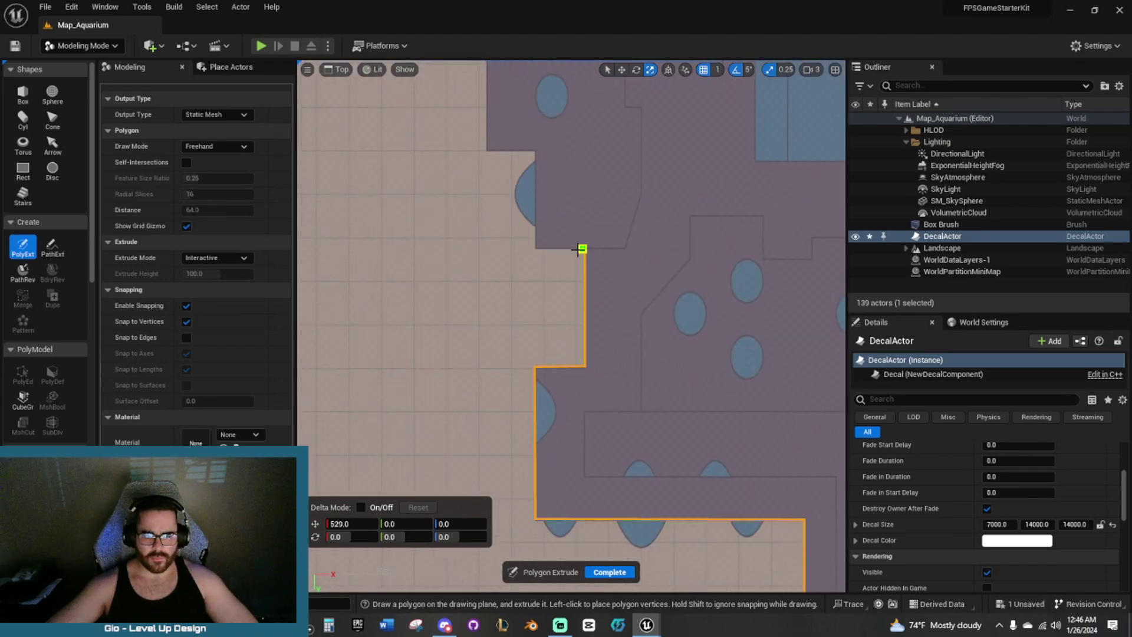
Trace the polygon up the west side around the round-tank room and the two restroom blocks.
{"action": "left_click", "coordinate": [586, 249]}
{"action": "left_click", "coordinate": [535, 249]}
{"action": "right_click_drag", "start_coordinate": [535, 249], "coordinate": [570, 413]}
{"action": "left_click", "coordinate": [520, 216]}
{"action": "right_click_drag", "start_coordinate": [520, 216], "coordinate": [615, 291]}
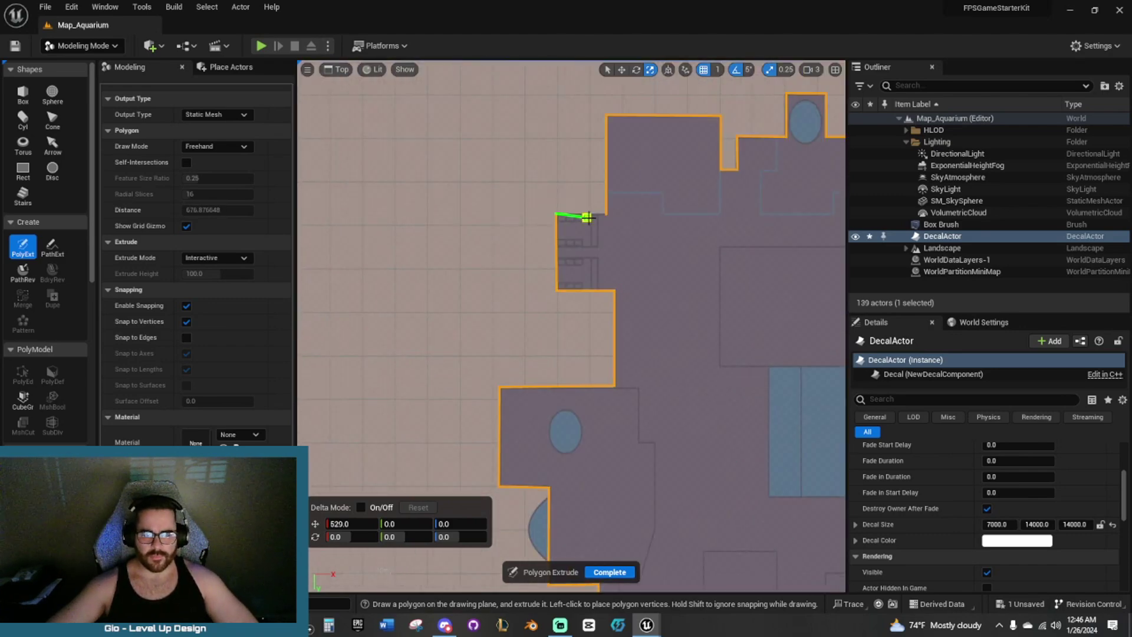
{"action": "left_click", "coordinate": [556, 214]}
Close the outline at its starting corner and extrude it upward in the perspective view to form the building mesh.
{"action": "left_click", "coordinate": [607, 214]}
{"action": "key", "text": "alt+g"}
{"action": "right_click_drag", "start_coordinate": [606, 214], "coordinate": [614, 159]}
{"action": "right_click_drag", "start_coordinate": [592, 221], "coordinate": [597, 177]}
{"action": "left_click", "coordinate": [590, 248]}
Play-test the extruded building at ground level, and flip its selected wall faces in PolyGroup Edit.
{"action": "key", "text": "alt+p"}
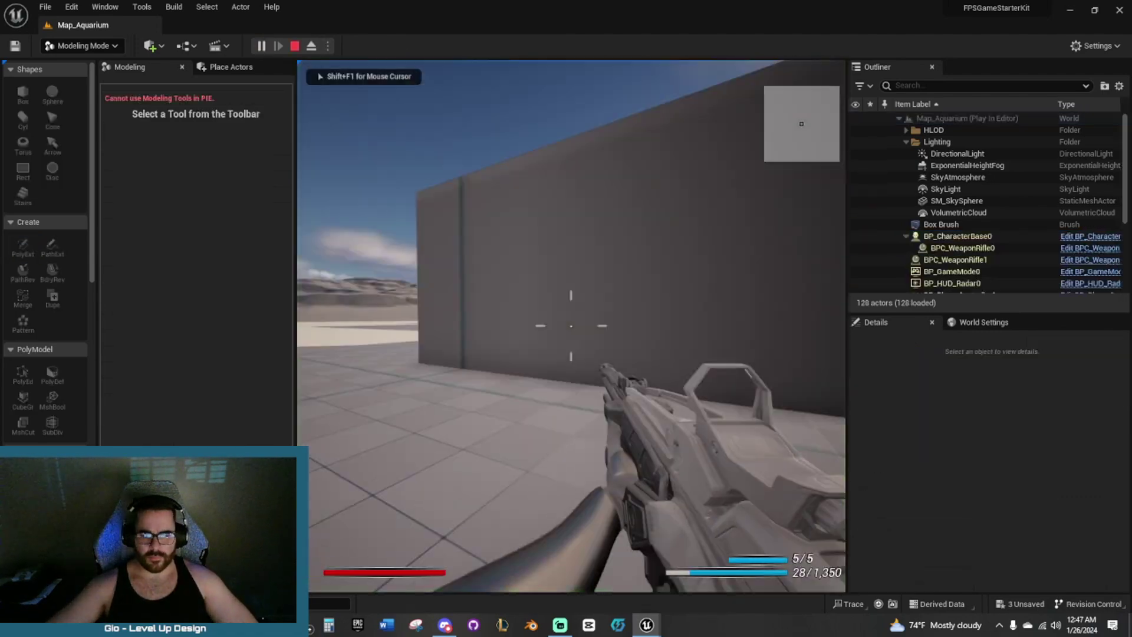
{"action": "key", "text": "Escape"}
{"action": "left_click", "coordinate": [23, 375]}
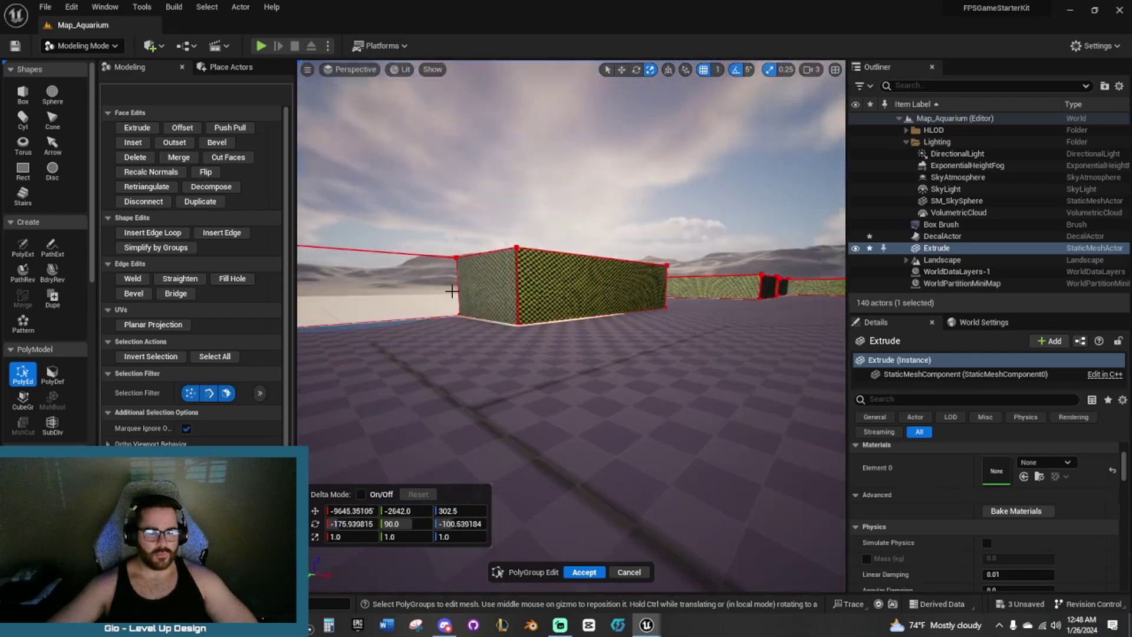
{"action": "left_click", "coordinate": [206, 173]}
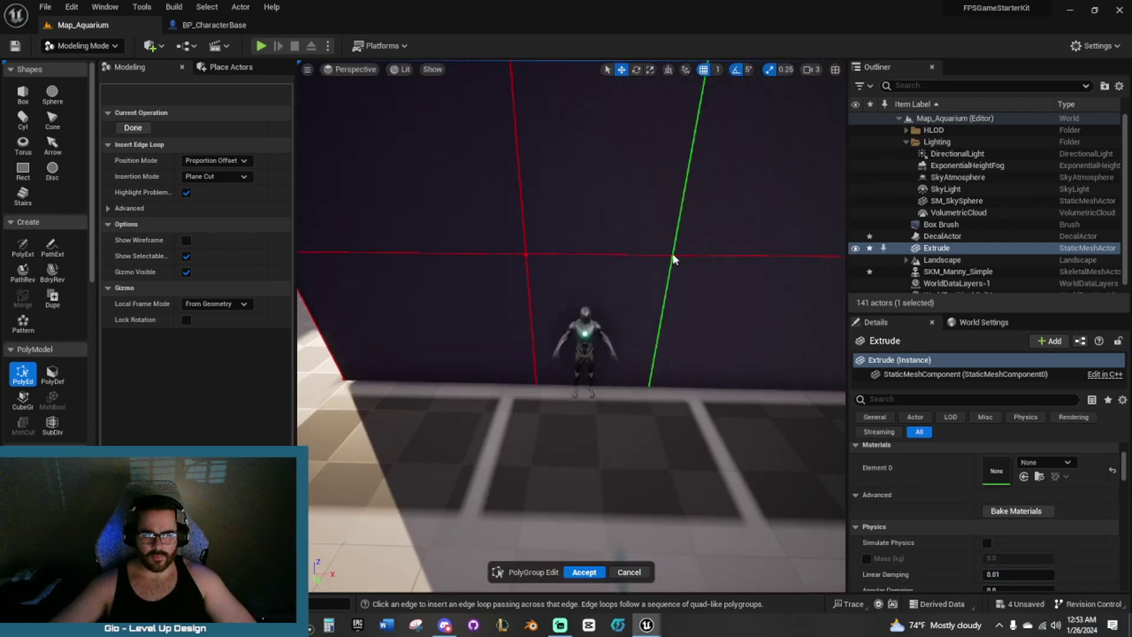
Insert edge loops around the scale mannequin on the main entrance wall and cut out three door openings between pillars.
{"action": "scroll", "coordinate": [675, 259], "scroll_direction": "down", "scroll_amount": 6}
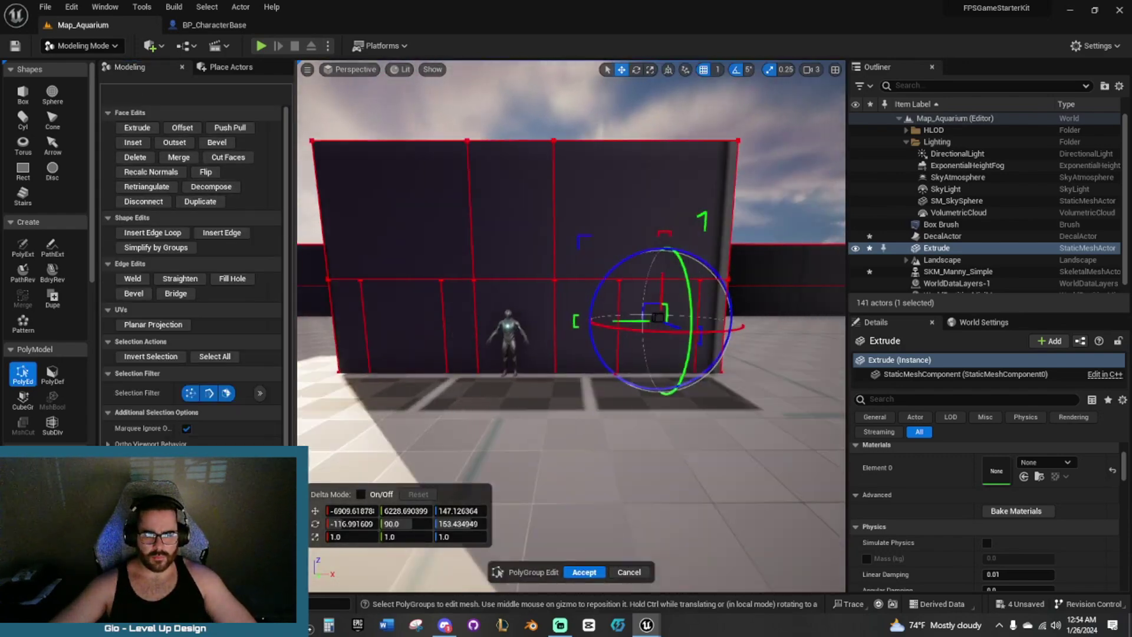
{"action": "scroll", "coordinate": [556, 319], "scroll_direction": "down", "scroll_amount": 5}
{"action": "left_click", "coordinate": [587, 284]}
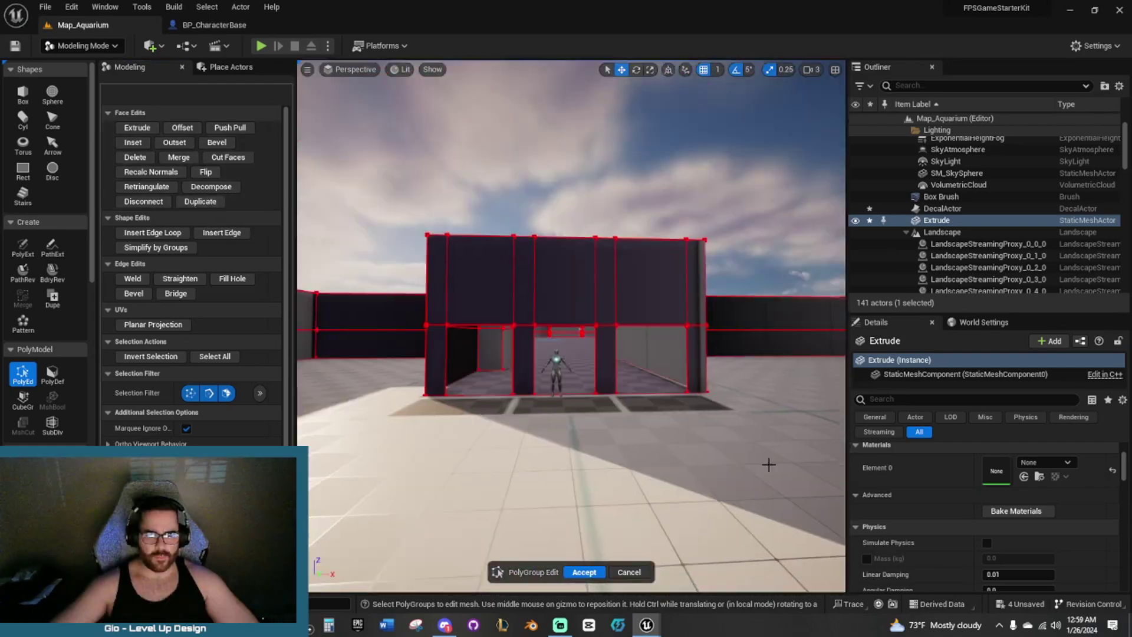
Reopen the building mesh in PolyGroup Edit and start inserting edge loops on the wall with the dark vertical recess.
{"action": "left_click", "coordinate": [22, 373]}
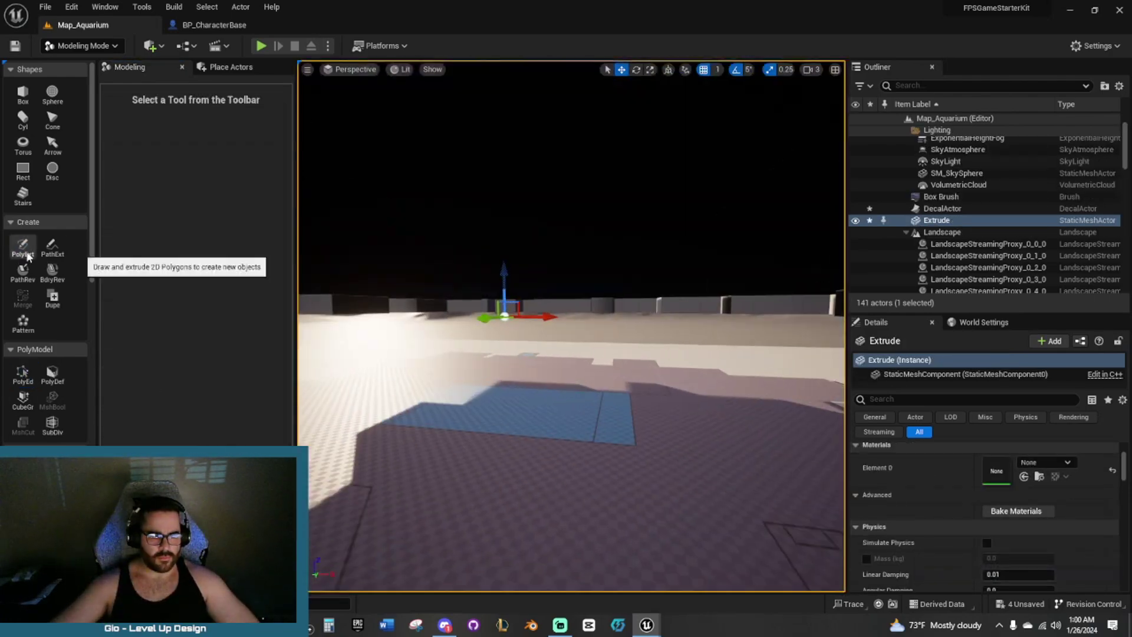
{"action": "left_click", "coordinate": [22, 374]}
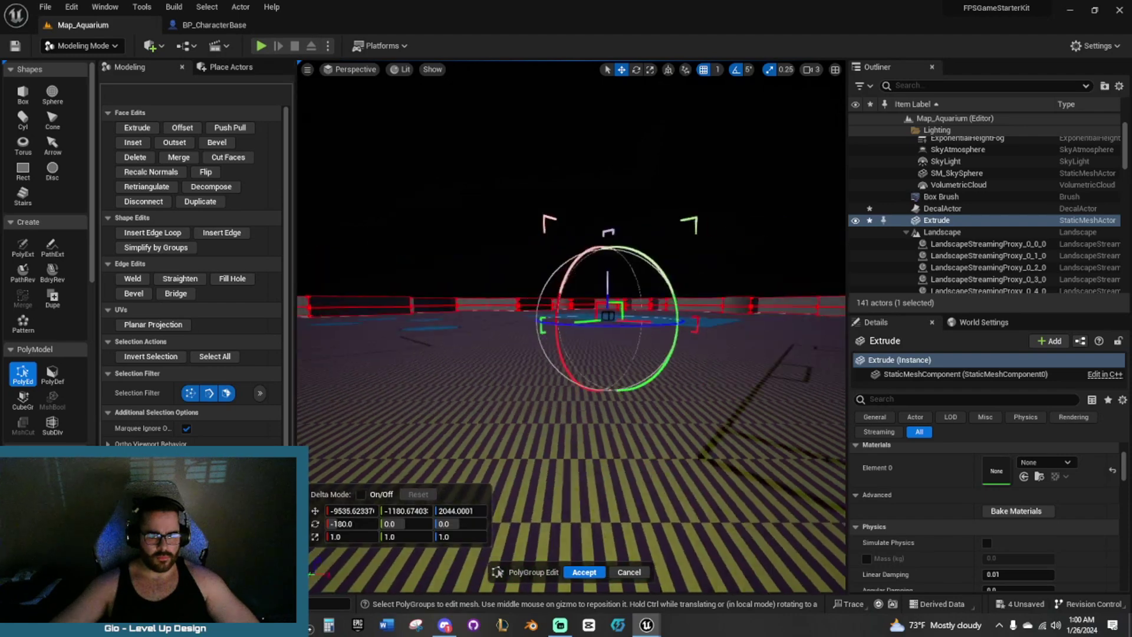
{"action": "left_click", "coordinate": [583, 571]}
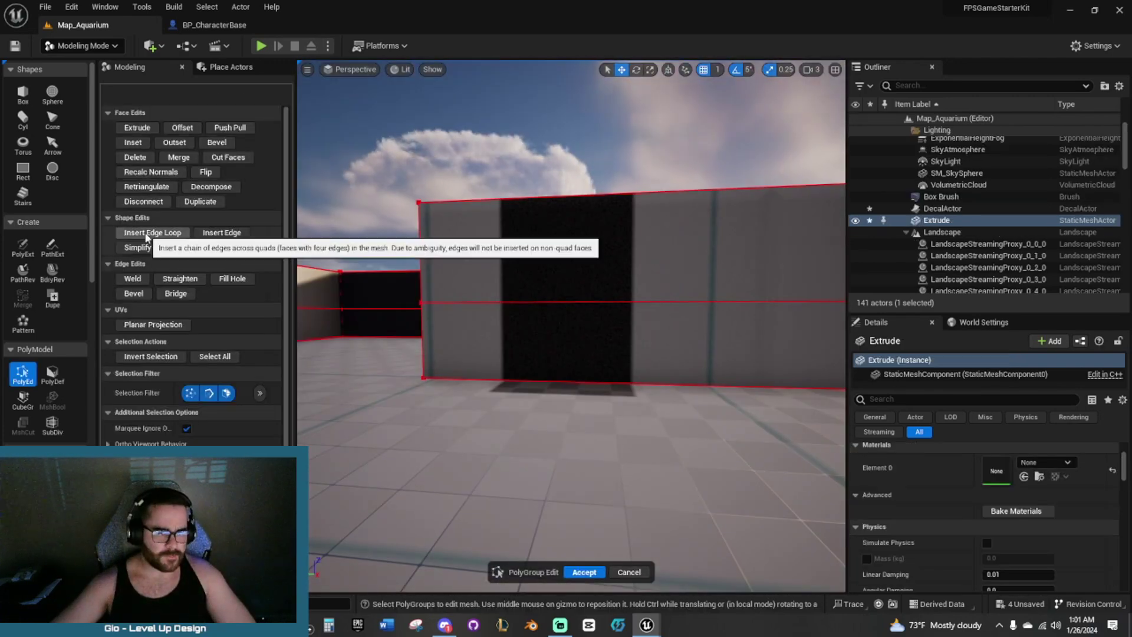
{"action": "left_click", "coordinate": [157, 232]}
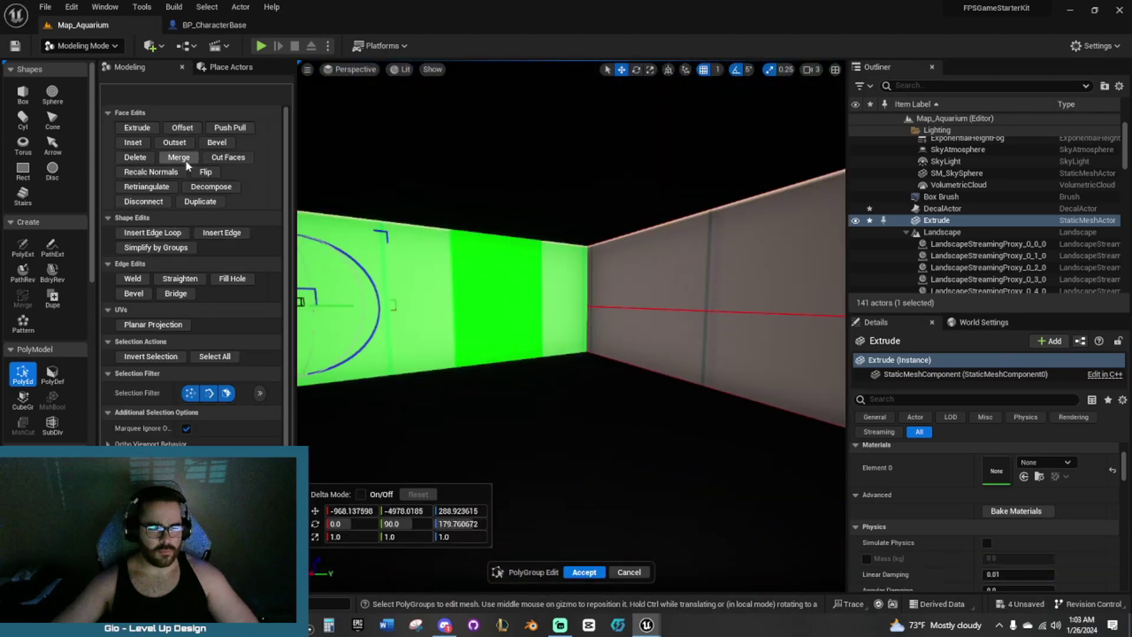
Undo the last wall-face edit, and rework the wall openings by inserting edges and filling open holes.
{"action": "key", "text": "ctrl+z"}
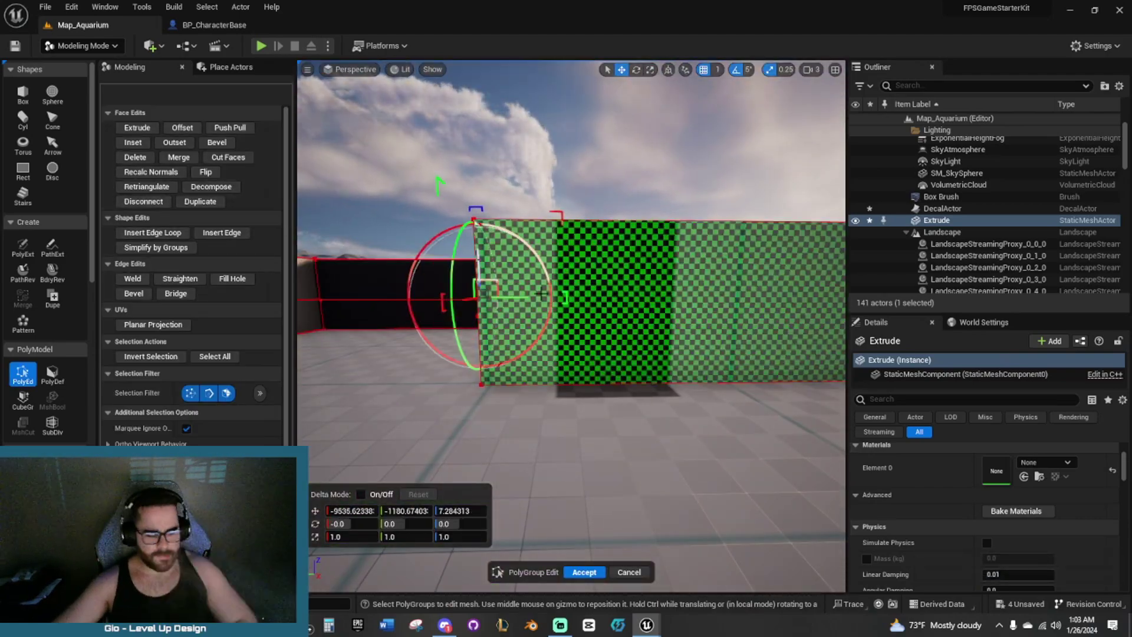
{"action": "left_click", "coordinate": [222, 232]}
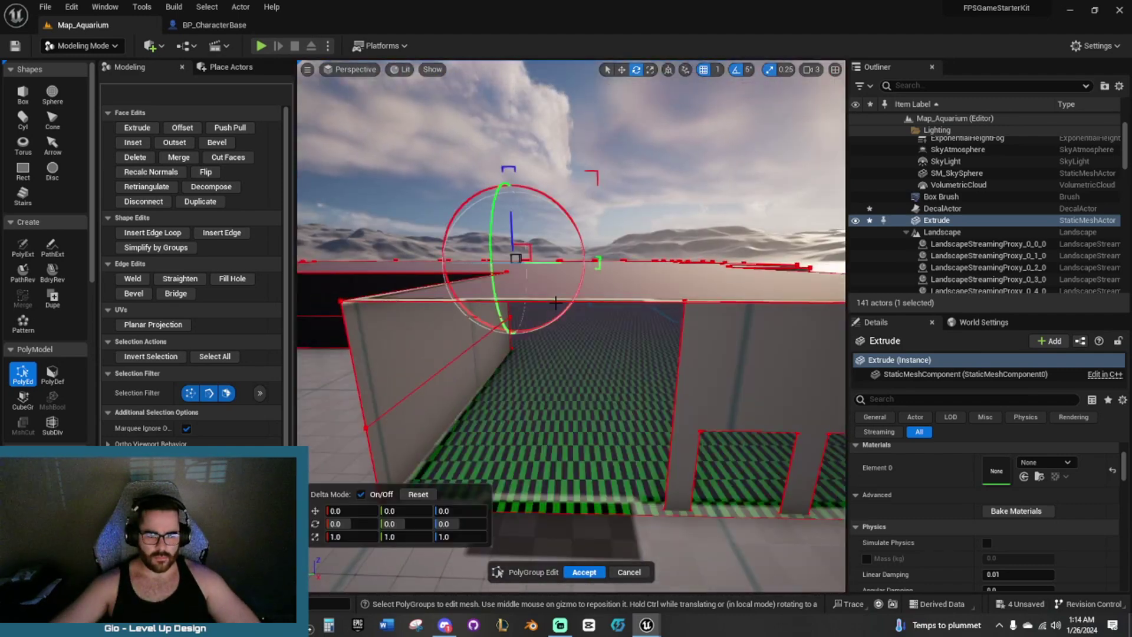
{"action": "left_click", "coordinate": [236, 280]}
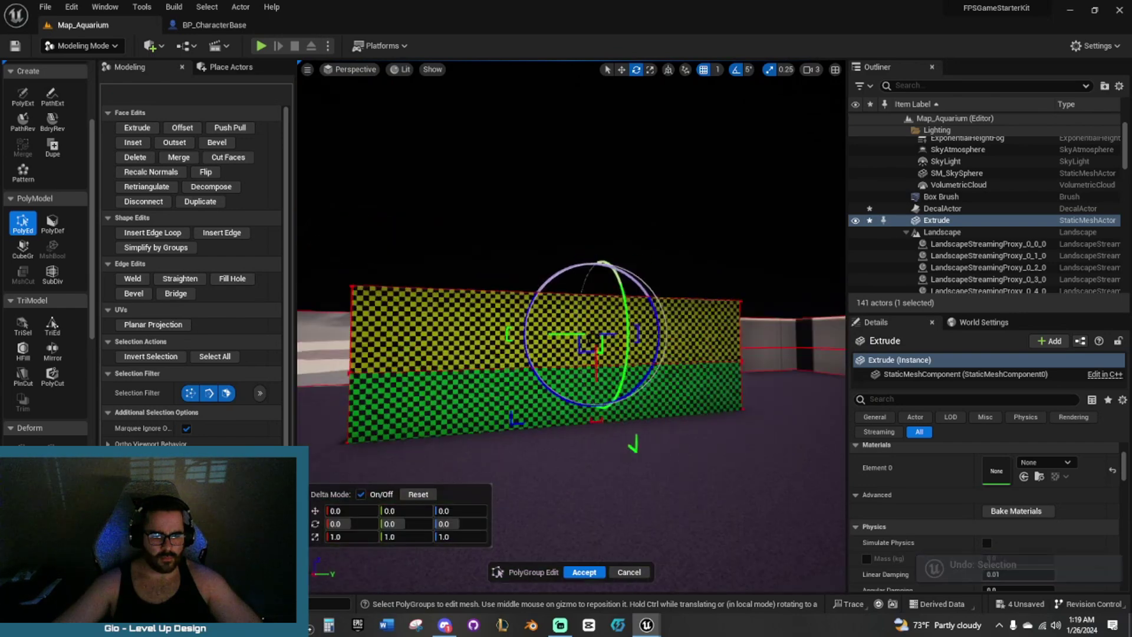
{"action": "left_click", "coordinate": [186, 176]}
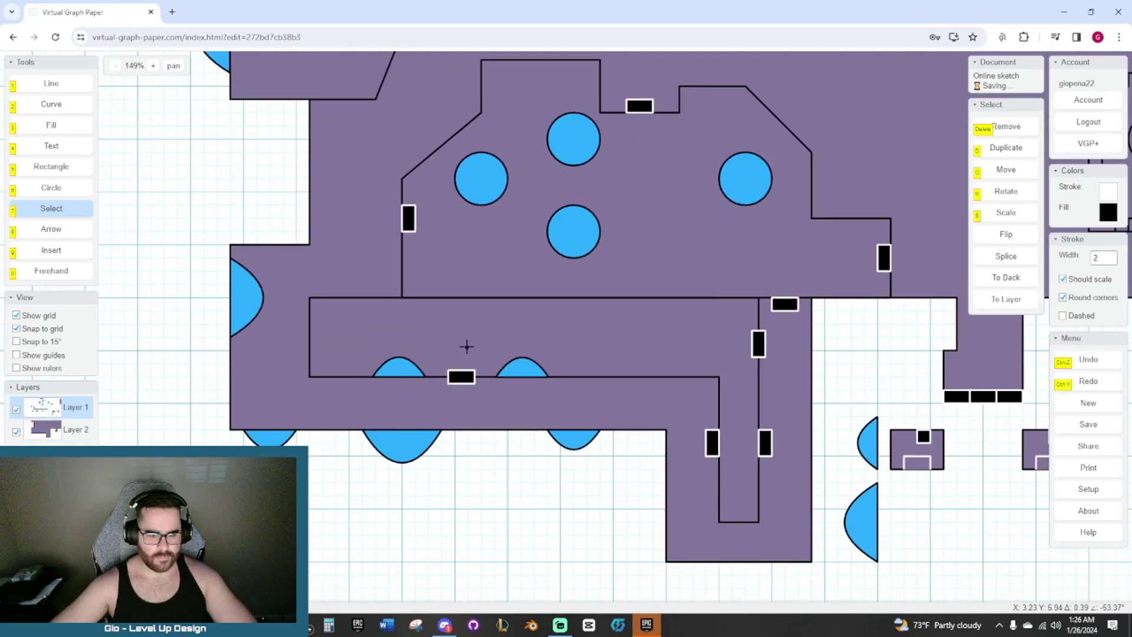
In Virtual Graph Paper, place door markers on the four-tank room's south wall and on the western round-tank room.
{"action": "left_click", "coordinate": [17, 329]}
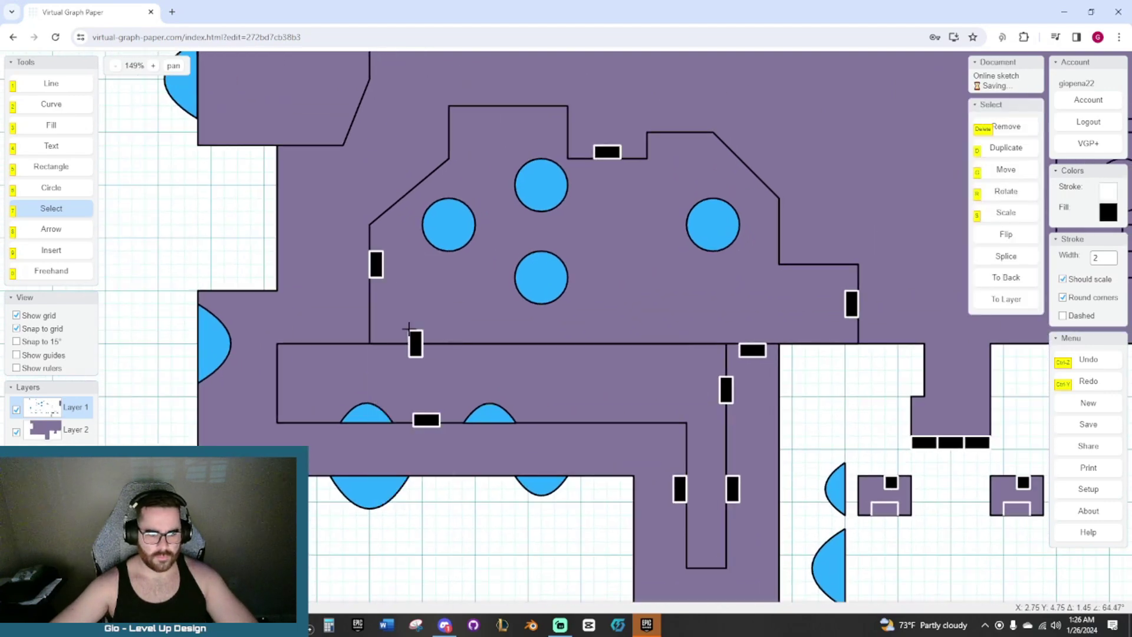
{"action": "left_click_drag", "start_coordinate": [416, 337], "coordinate": [376, 333]}
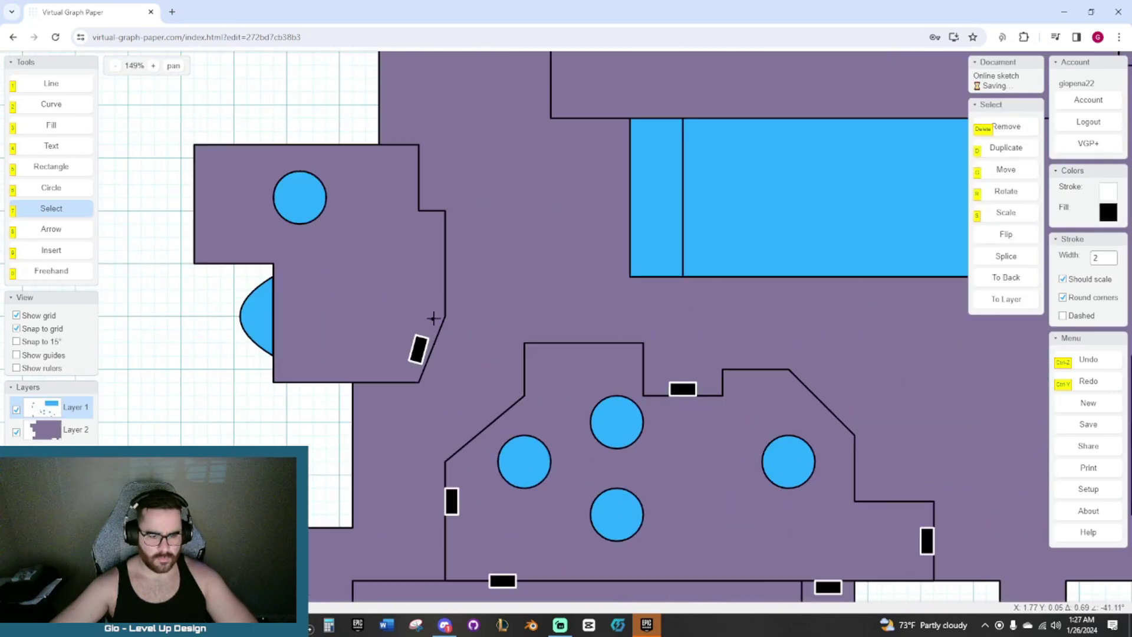
{"action": "scroll", "coordinate": [434, 319], "scroll_direction": "down", "scroll_amount": 3}
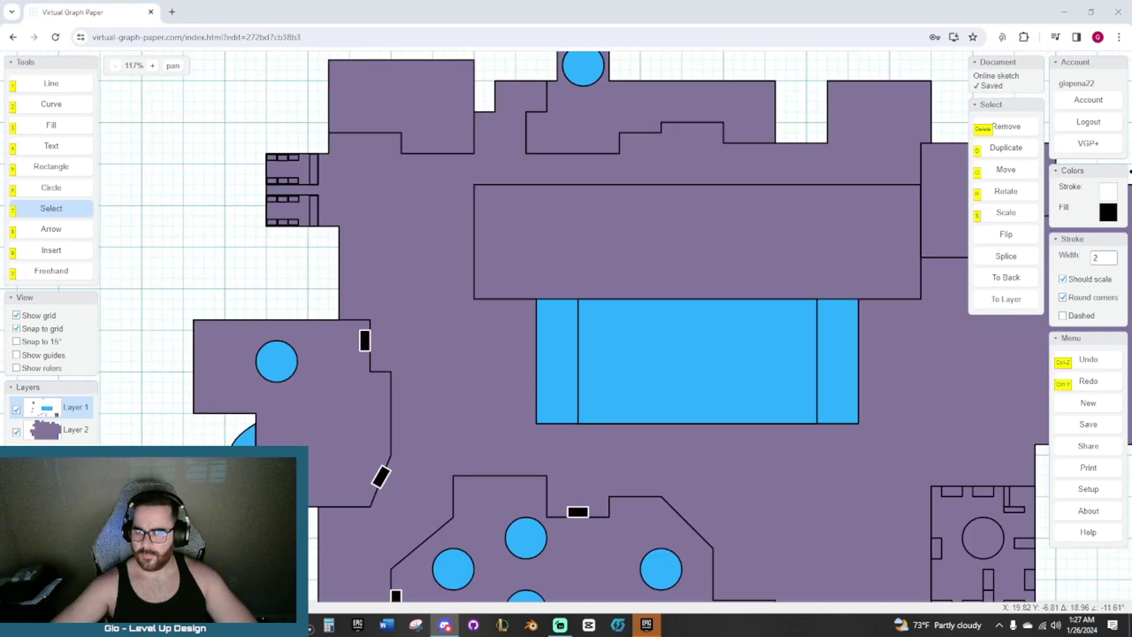
{"action": "scroll", "coordinate": [507, 262], "scroll_direction": "up", "scroll_amount": 3}
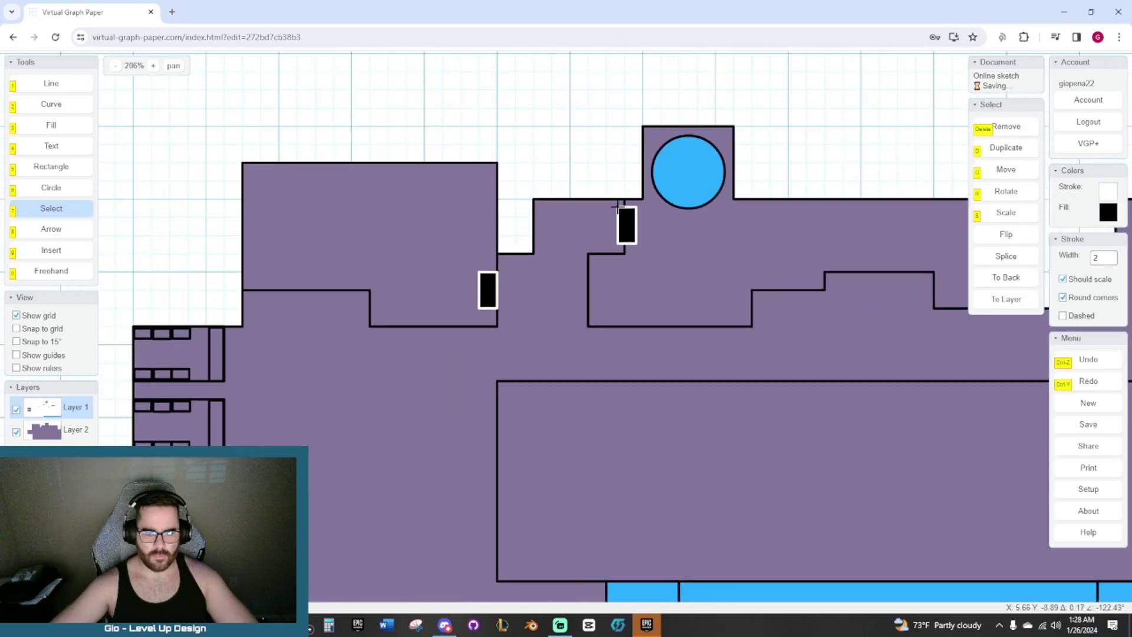
Duplicate and rotate door markers onto the walls of the northern rooms and the stepped northeast room.
{"action": "scroll", "coordinate": [708, 356], "scroll_direction": "down", "scroll_amount": 1}
{"action": "scroll", "coordinate": [709, 357], "scroll_direction": "right", "scroll_amount": 3}
{"action": "key", "text": "d"}
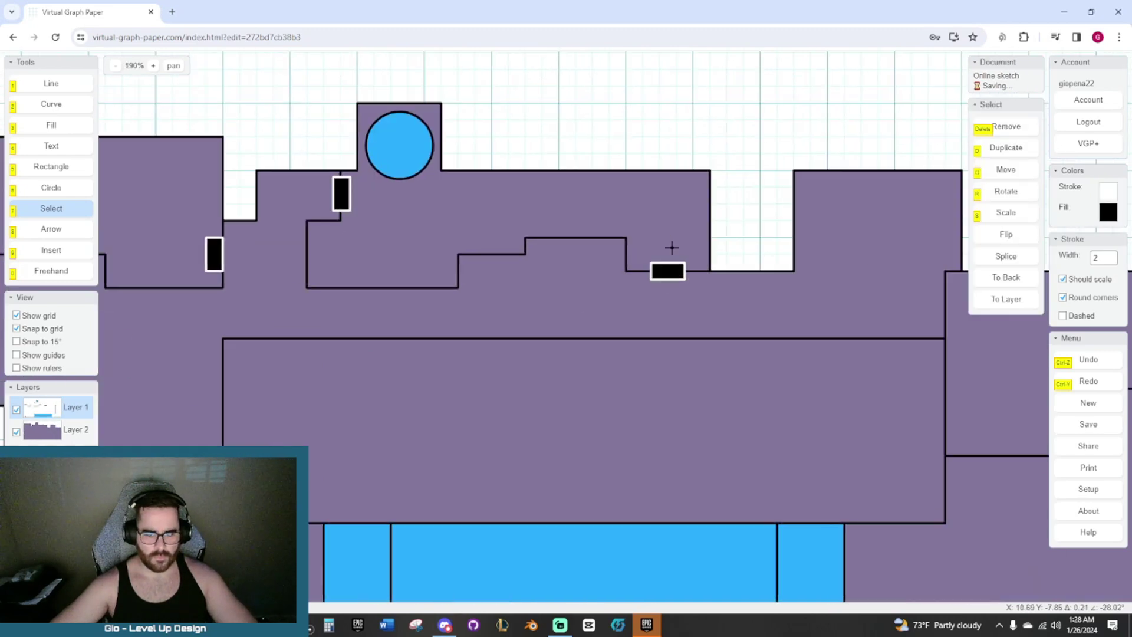
{"action": "left_click", "coordinate": [681, 274]}
{"action": "key", "text": "d"}
{"action": "left_click", "coordinate": [490, 239]}
{"action": "scroll", "coordinate": [561, 334], "scroll_direction": "up", "scroll_amount": 2}
{"action": "key", "text": "r"}
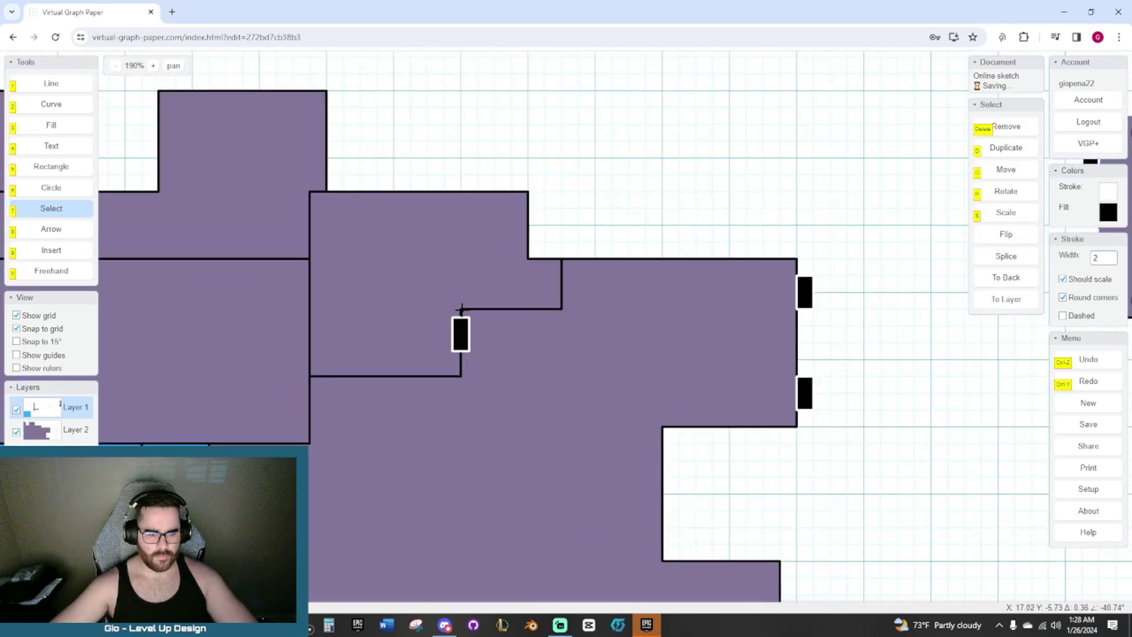
Place door markers at both ends and the southwest corner of the long room above the large rectangular tank.
{"action": "left_click", "coordinate": [627, 308]}
{"action": "scroll", "coordinate": [605, 342], "scroll_direction": "down", "scroll_amount": 3}
{"action": "scroll", "coordinate": [605, 342], "scroll_direction": "left", "scroll_amount": 5}
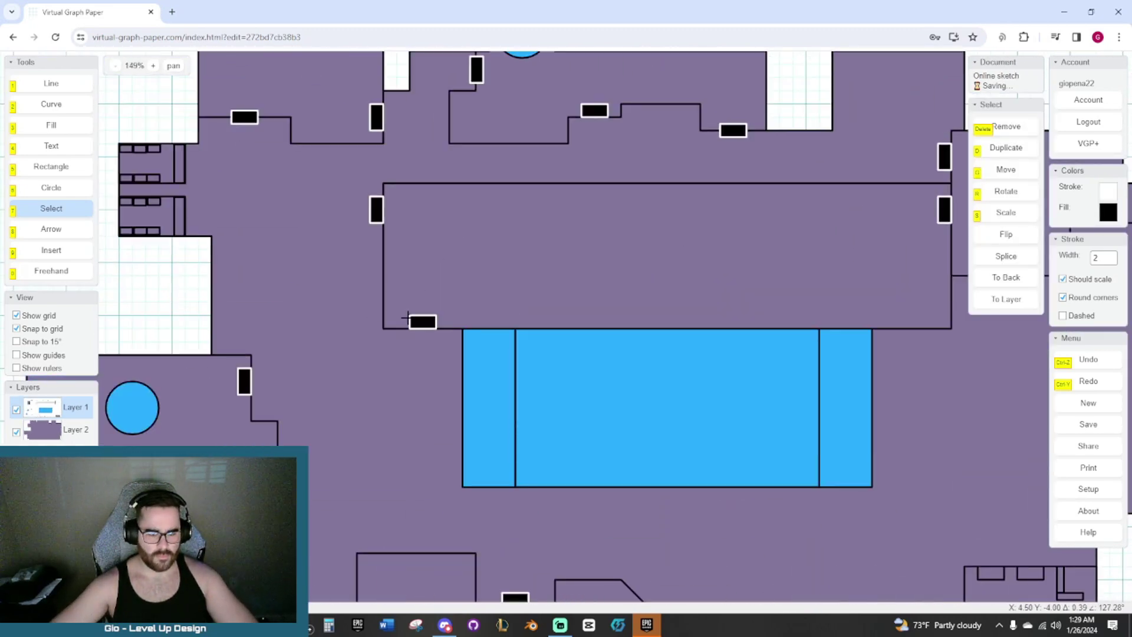
{"action": "scroll", "coordinate": [443, 283], "scroll_direction": "right", "scroll_amount": 5}
{"action": "scroll", "coordinate": [590, 266], "scroll_direction": "down", "scroll_amount": 6}
{"action": "scroll", "coordinate": [690, 418], "scroll_direction": "right", "scroll_amount": 5}
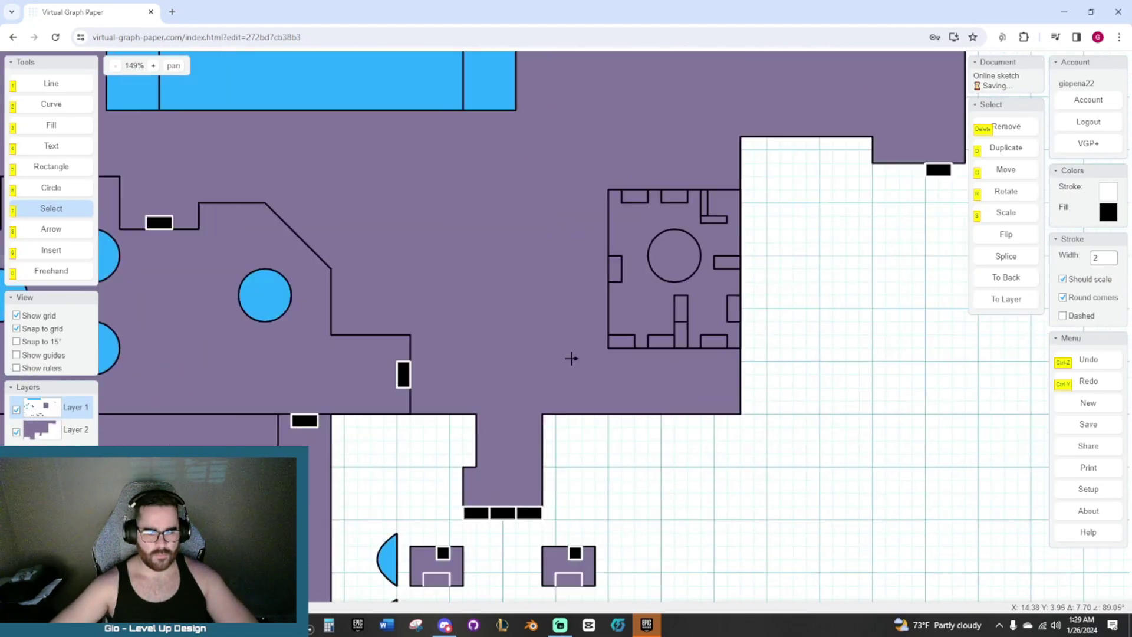
Place door markers on the long room's north wall and southeast corner, and on the furnished square room's west wall.
{"action": "scroll", "coordinate": [551, 412], "scroll_direction": "down", "scroll_amount": 3}
{"action": "scroll", "coordinate": [609, 241], "scroll_direction": "up", "scroll_amount": 5}
{"action": "middle_click_drag", "start_coordinate": [626, 281], "coordinate": [920, 507]}
{"action": "scroll", "coordinate": [447, 341], "scroll_direction": "up", "scroll_amount": 3}
{"action": "middle_click_drag", "start_coordinate": [944, 377], "coordinate": [563, 360]}
{"action": "middle_click_drag", "start_coordinate": [834, 478], "coordinate": [567, 459]}
{"action": "left_click", "coordinate": [502, 321]}
{"action": "left_click", "coordinate": [504, 324]}
{"action": "key", "text": "r"}
{"action": "scroll", "coordinate": [588, 255], "scroll_direction": "down", "scroll_amount": 3}
{"action": "scroll", "coordinate": [708, 364], "scroll_direction": "up", "scroll_amount": 1}
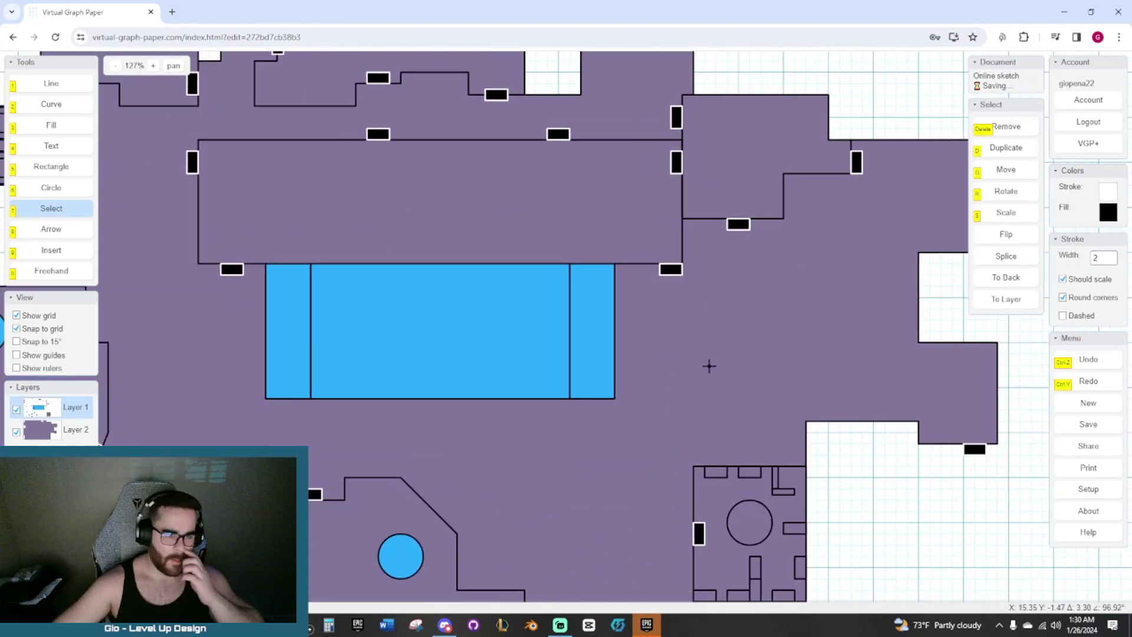
Place a rotated door marker on the north wall of the furnished square room.
{"action": "middle_click_drag", "start_coordinate": [873, 441], "coordinate": [682, 291]}
{"action": "scroll", "coordinate": [441, 401], "scroll_direction": "up", "scroll_amount": 3}
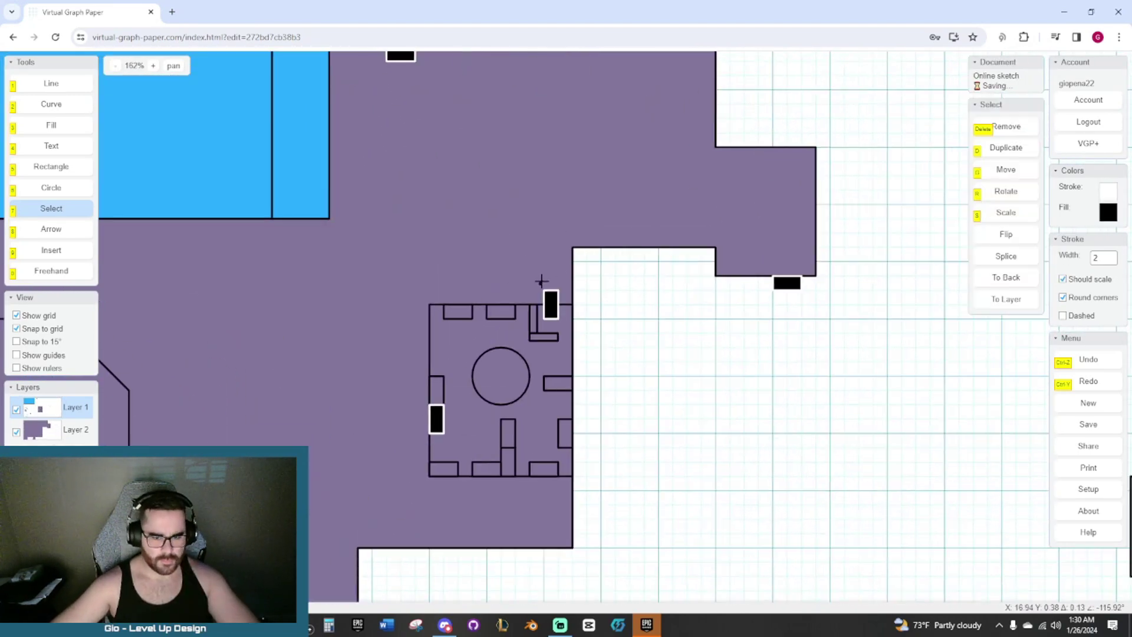
{"action": "key", "text": "r"}
{"action": "scroll", "coordinate": [540, 284], "scroll_direction": "up", "scroll_amount": 2}
{"action": "scroll", "coordinate": [523, 362], "scroll_direction": "down", "scroll_amount": 4}
Try sketching a blue arrow route from the main entrance corridor to the four-tank room's east door.
{"action": "key", "text": "Escape"}
{"action": "middle_click_drag", "start_coordinate": [523, 362], "coordinate": [623, 185]}
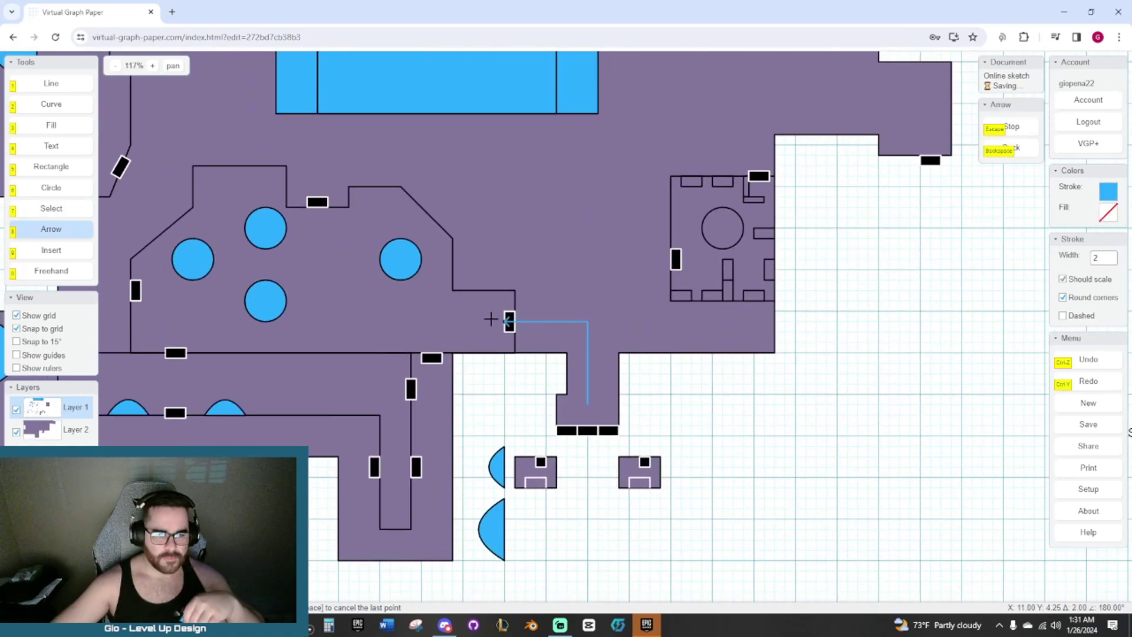
{"action": "middle_click_drag", "start_coordinate": [347, 468], "coordinate": [427, 392]}
Change the outline of the long room above the large rectangular tank to a dashed line.
{"action": "key", "text": "7"}
{"action": "scroll", "coordinate": [427, 392], "scroll_direction": "up", "scroll_amount": 2}
{"action": "left_click", "coordinate": [438, 368]}
{"action": "scroll", "coordinate": [591, 419], "scroll_direction": "down", "scroll_amount": 4}
{"action": "middle_click_drag", "start_coordinate": [592, 419], "coordinate": [616, 401]}
{"action": "scroll", "coordinate": [604, 364], "scroll_direction": "up", "scroll_amount": 2}
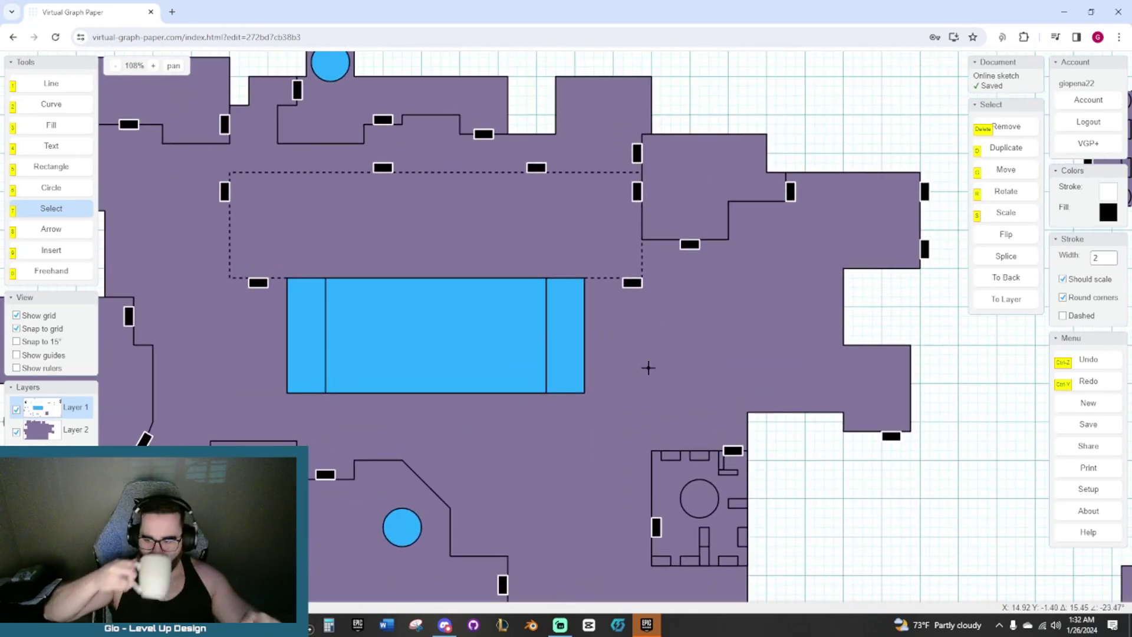
Place an orange diamond marker in the northeast room between the stepped room and the east exits.
{"action": "middle_click_drag", "start_coordinate": [364, 152], "coordinate": [539, 44]}
{"action": "scroll", "coordinate": [656, 374], "scroll_direction": "down", "scroll_amount": 5}
{"action": "scroll", "coordinate": [729, 449], "scroll_direction": "up", "scroll_amount": 5}
{"action": "scroll", "coordinate": [561, 458], "scroll_direction": "down", "scroll_amount": 4}
{"action": "scroll", "coordinate": [549, 316], "scroll_direction": "up", "scroll_amount": 4}
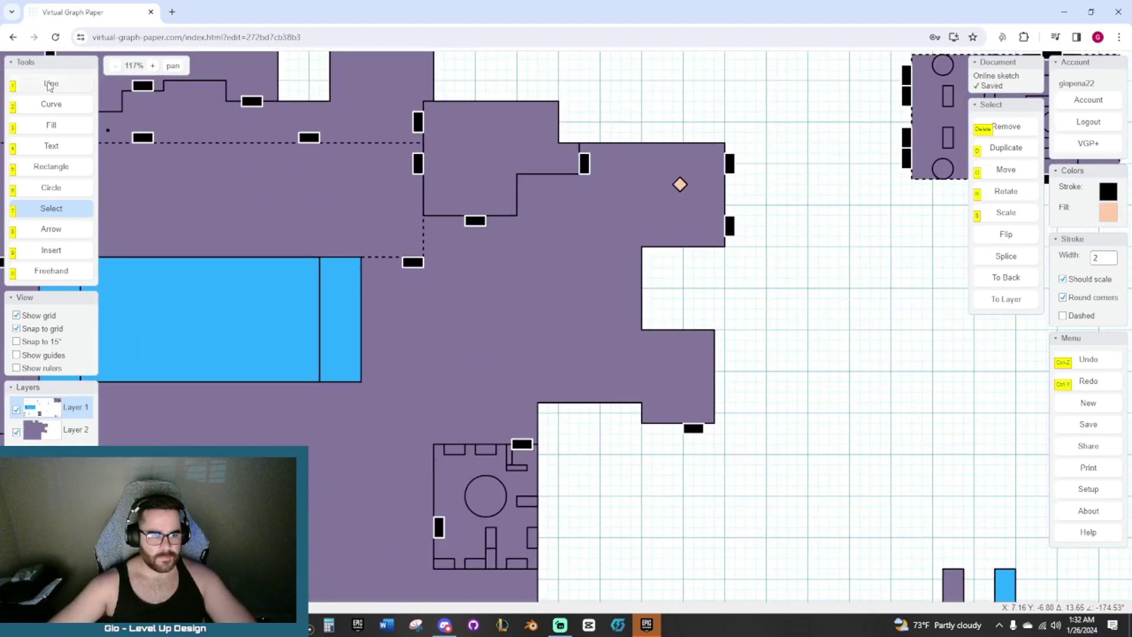
Draw a closed stepped room outline with an upper dividing line in the open area east of the large tank.
{"action": "left_click", "coordinate": [51, 84]}
{"action": "scroll", "coordinate": [600, 254], "scroll_direction": "up", "scroll_amount": 2}
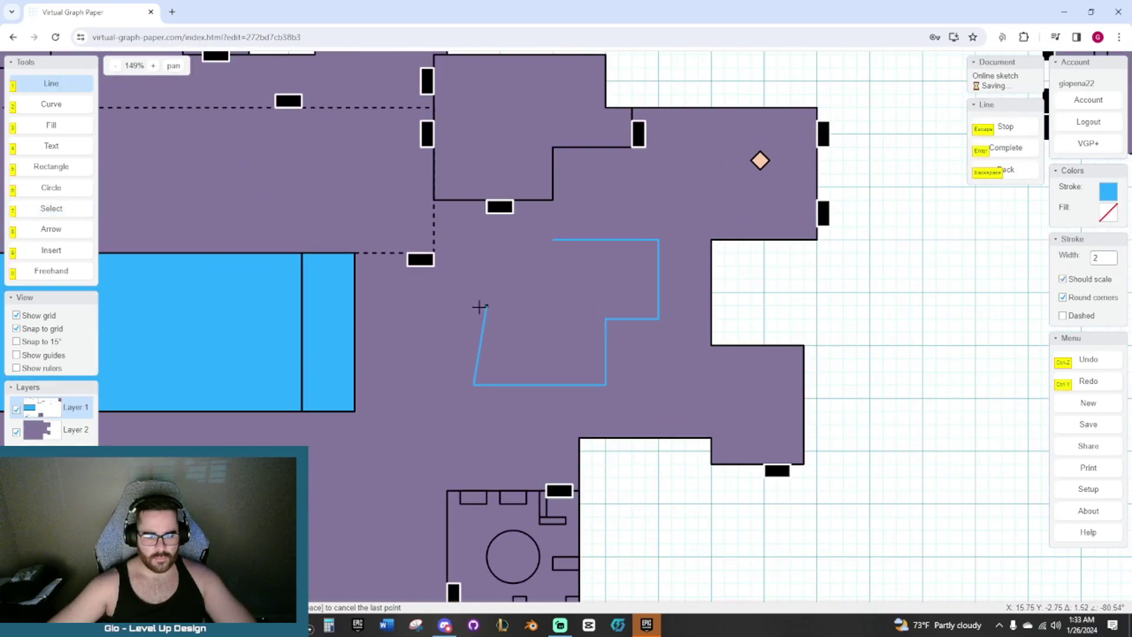
{"action": "key", "text": "Return"}
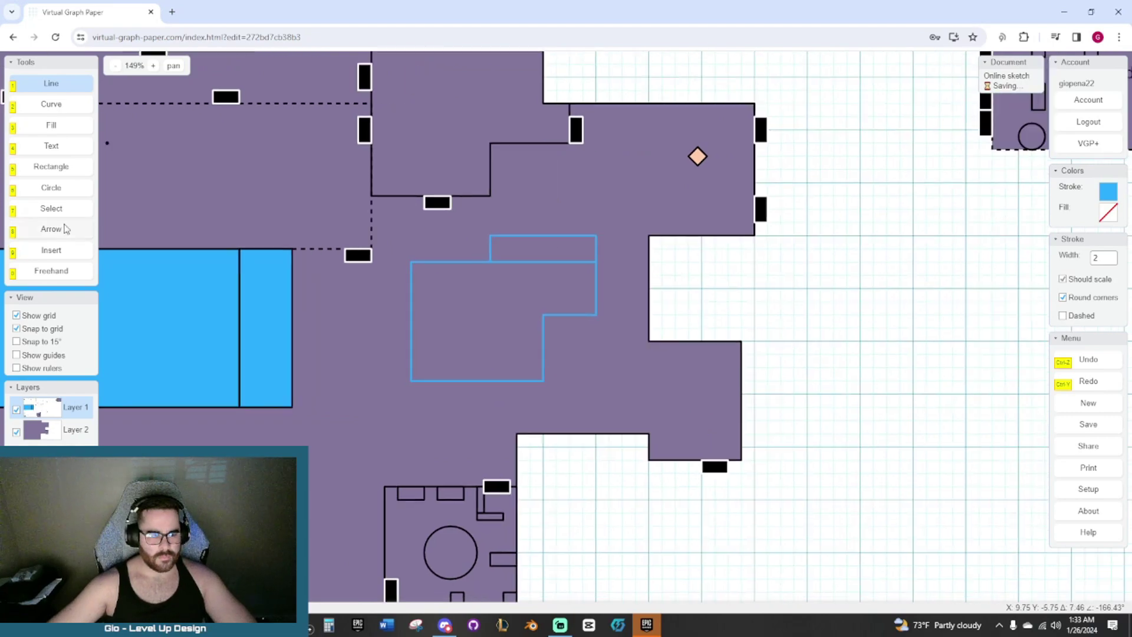
Recolor the new stepped room's outline black and place door markers on its north and south walls.
{"action": "key", "text": "7"}
{"action": "scroll", "coordinate": [467, 293], "scroll_direction": "down", "scroll_amount": 2}
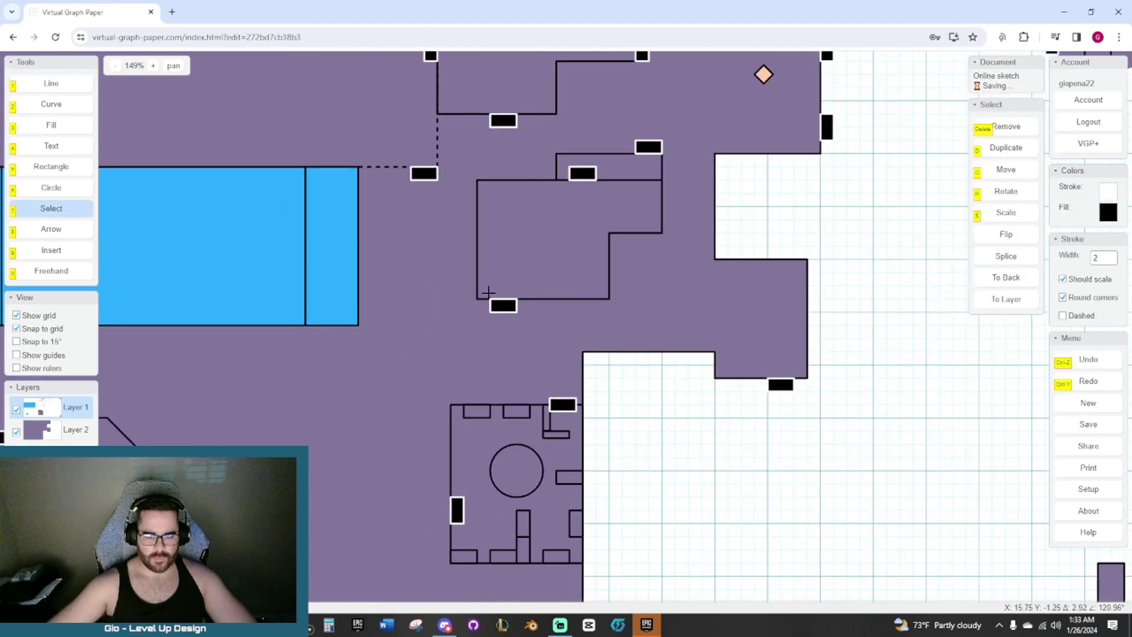
{"action": "scroll", "coordinate": [675, 263], "scroll_direction": "up", "scroll_amount": 1}
{"action": "scroll", "coordinate": [178, 123], "scroll_direction": "down", "scroll_amount": 1}
Add a west door marker to the new room and a diamond marker in the entrance corridor, and save the sketch.
{"action": "key", "text": "1"}
{"action": "scroll", "coordinate": [511, 271], "scroll_direction": "down", "scroll_amount": 1}
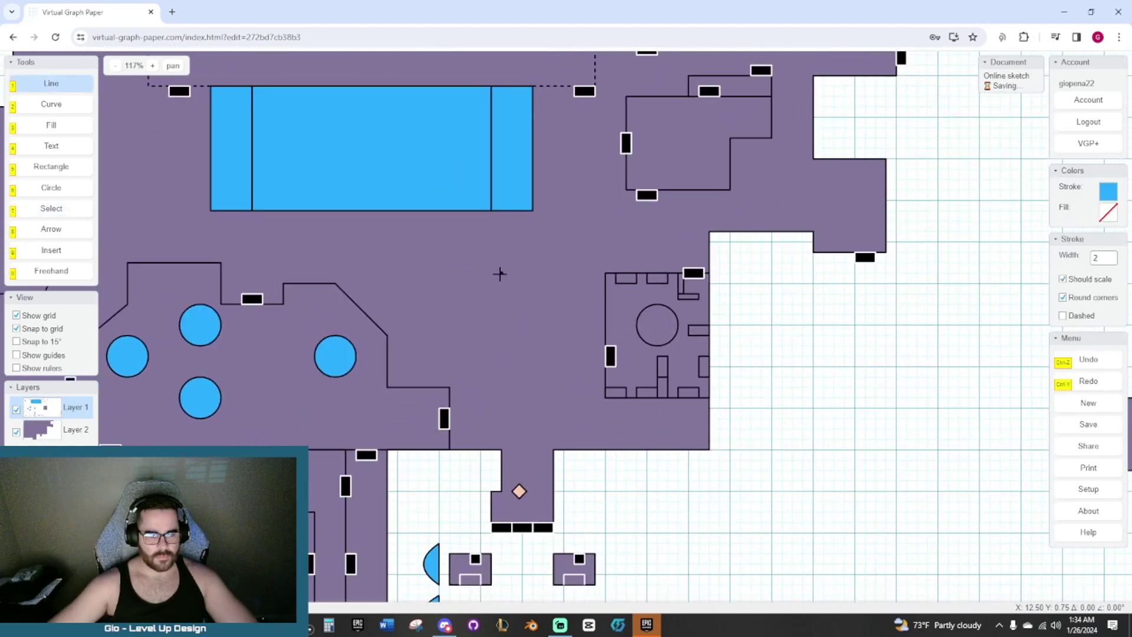
{"action": "scroll", "coordinate": [488, 260], "scroll_direction": "up", "scroll_amount": 2}
{"action": "scroll", "coordinate": [475, 290], "scroll_direction": "down", "scroll_amount": 1}
{"action": "left_click", "coordinate": [1094, 424]}
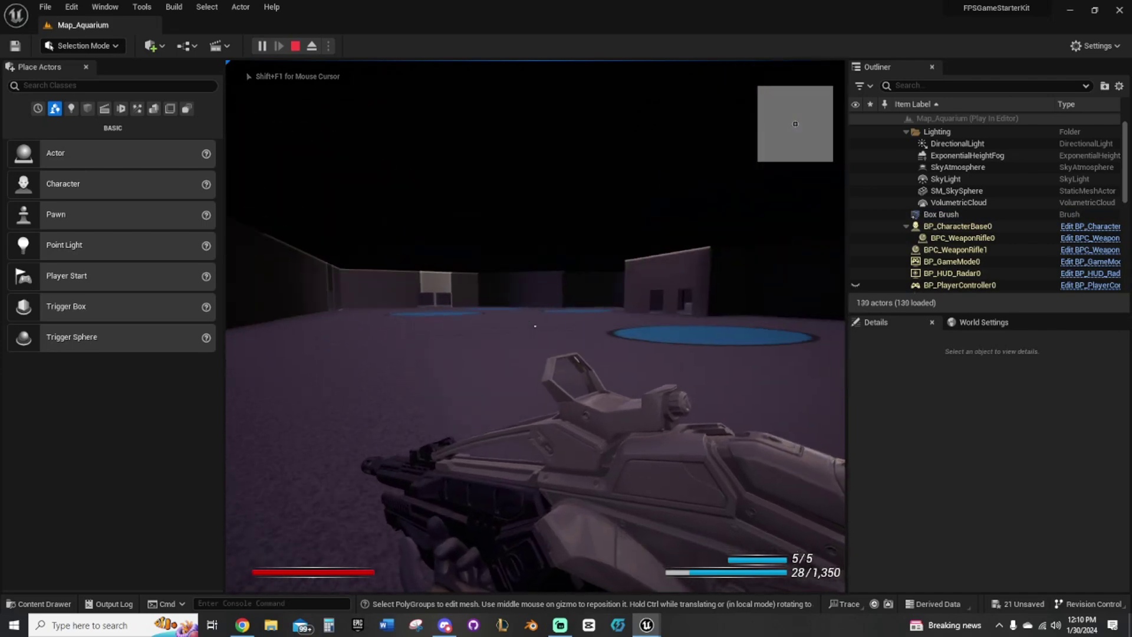
In Unreal Engine, walk through the blocked-out rooms and corridors in play mode to check their scale, and stop playing.
{"action": "key", "text": "w"}
{"action": "key", "text": "d"}
{"action": "key", "text": "w"}
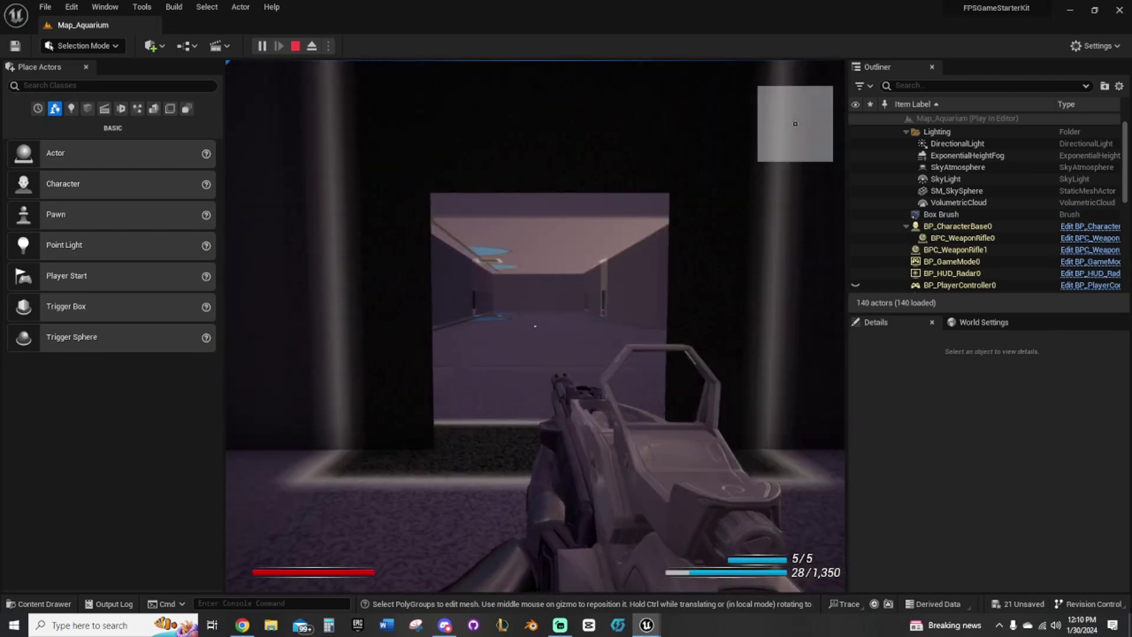
{"action": "key", "text": "w"}
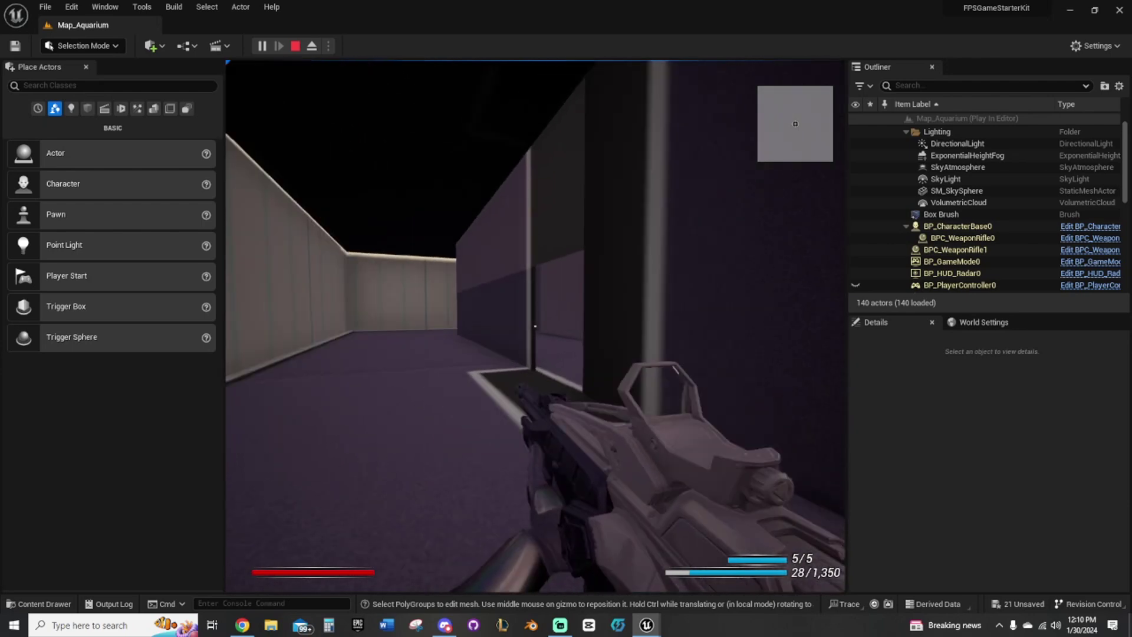
{"action": "scroll", "coordinate": [535, 326], "scroll_direction": "up", "scroll_amount": 1}
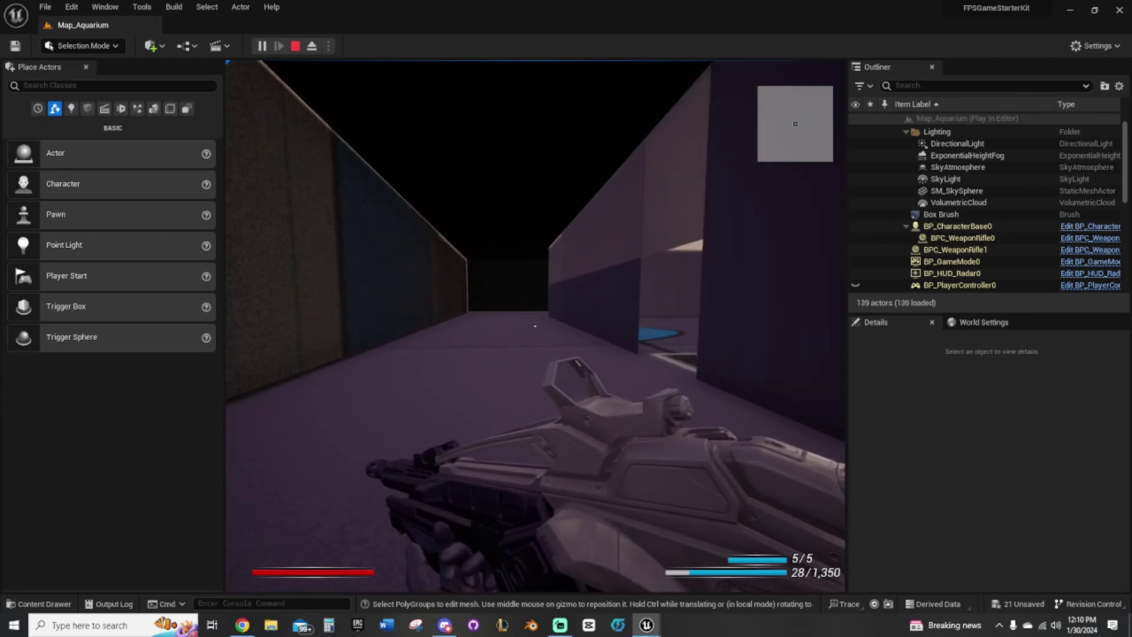
{"action": "key", "text": "w"}
{"action": "scroll", "coordinate": [535, 325], "scroll_direction": "down", "scroll_amount": 1}
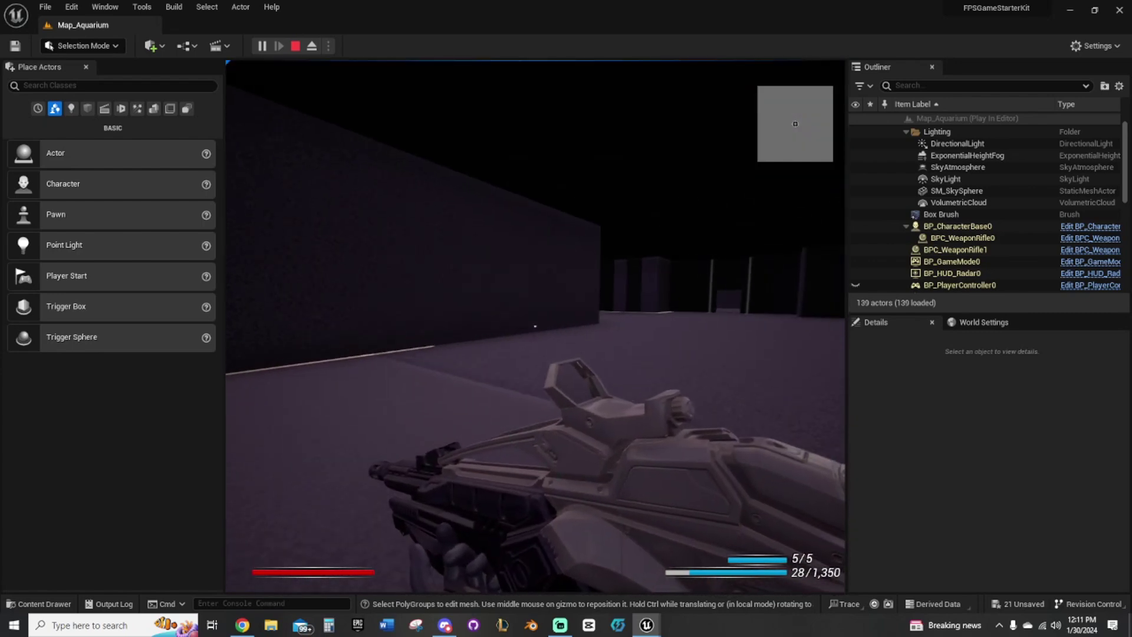
{"action": "key", "text": "Escape"}
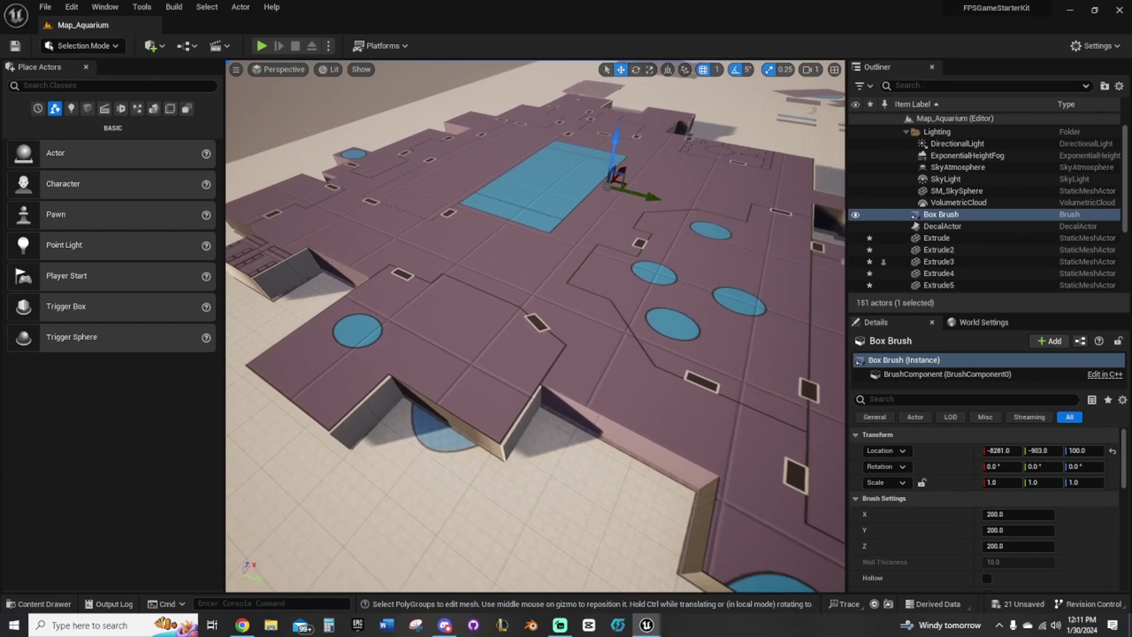
Hide the outer building mesh in an overhead view to expose the interior room blockout.
{"action": "right_click_drag", "start_coordinate": [535, 327], "coordinate": [501, 317]}
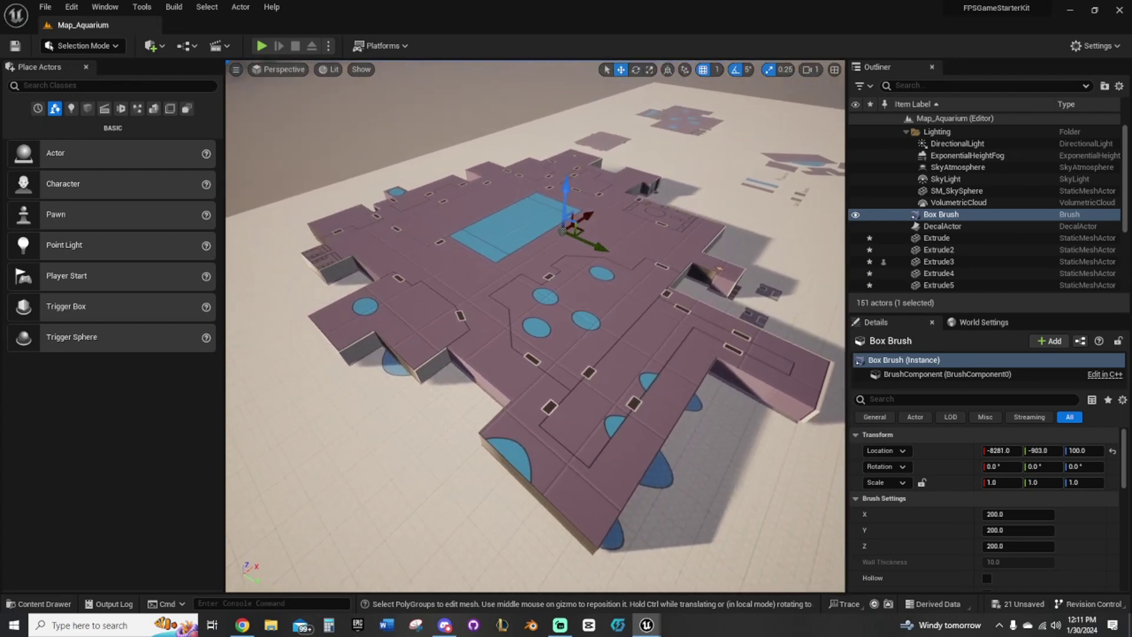
{"action": "left_click", "coordinate": [531, 325]}
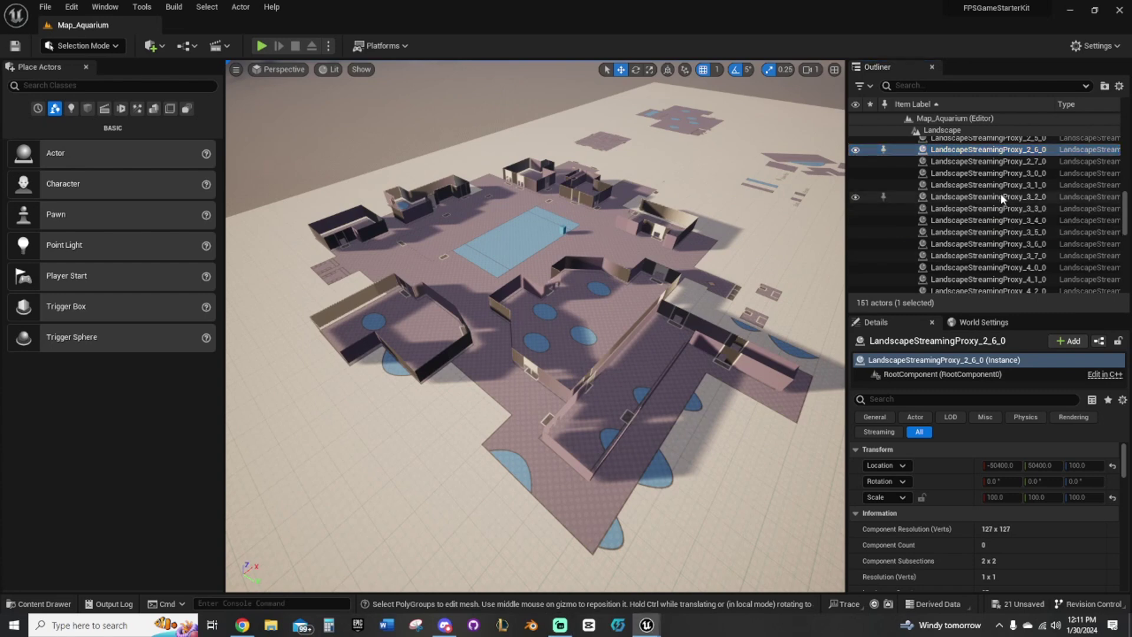
{"action": "scroll", "coordinate": [996, 192], "scroll_direction": "up", "scroll_amount": 10}
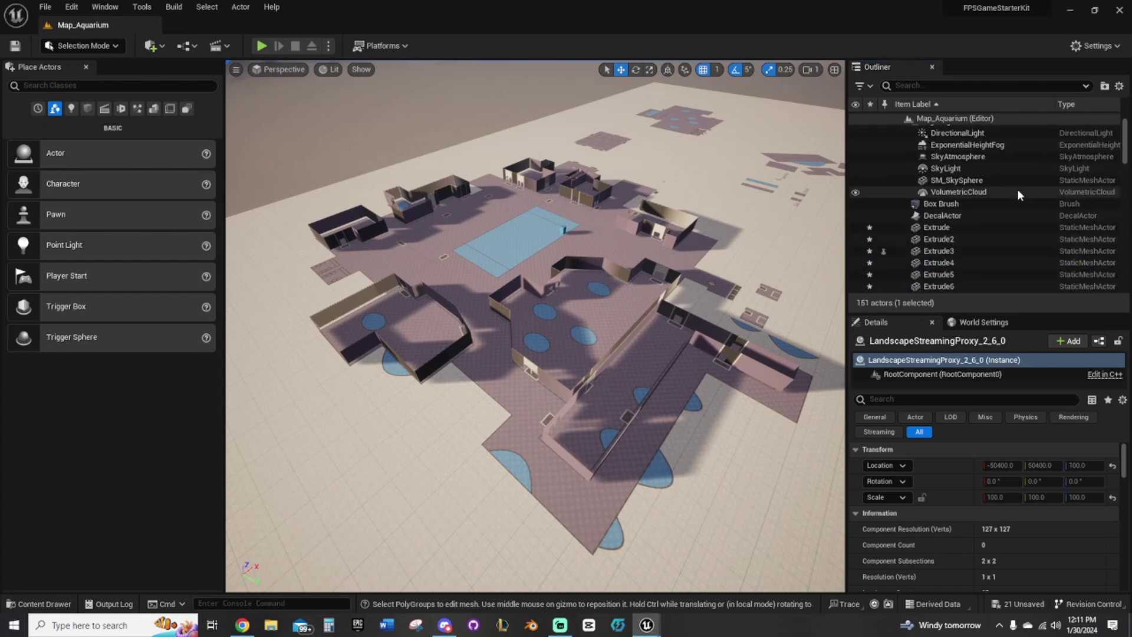